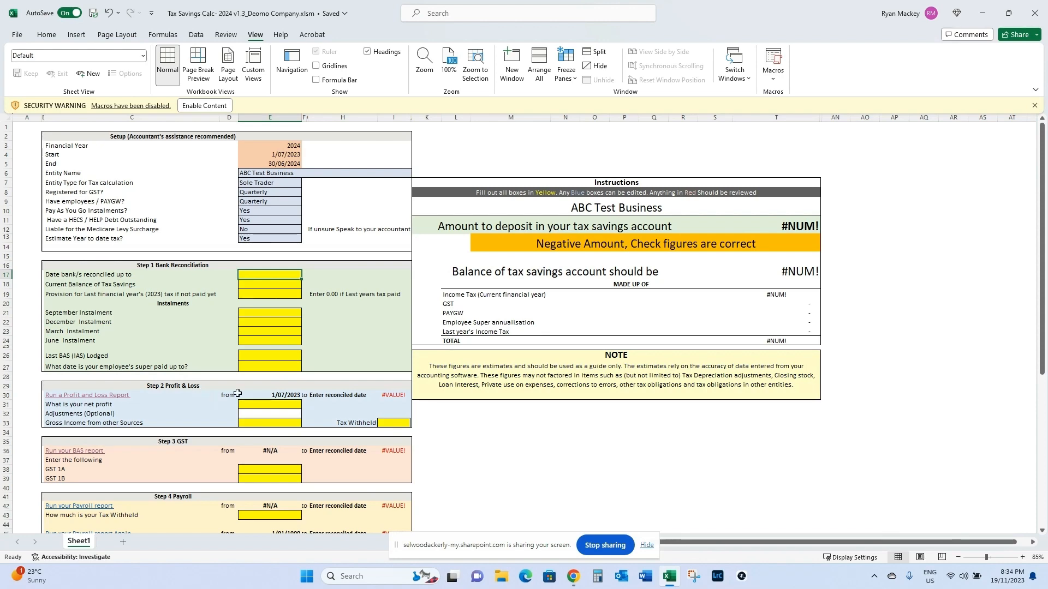
scroll(292, 461, down, 2)
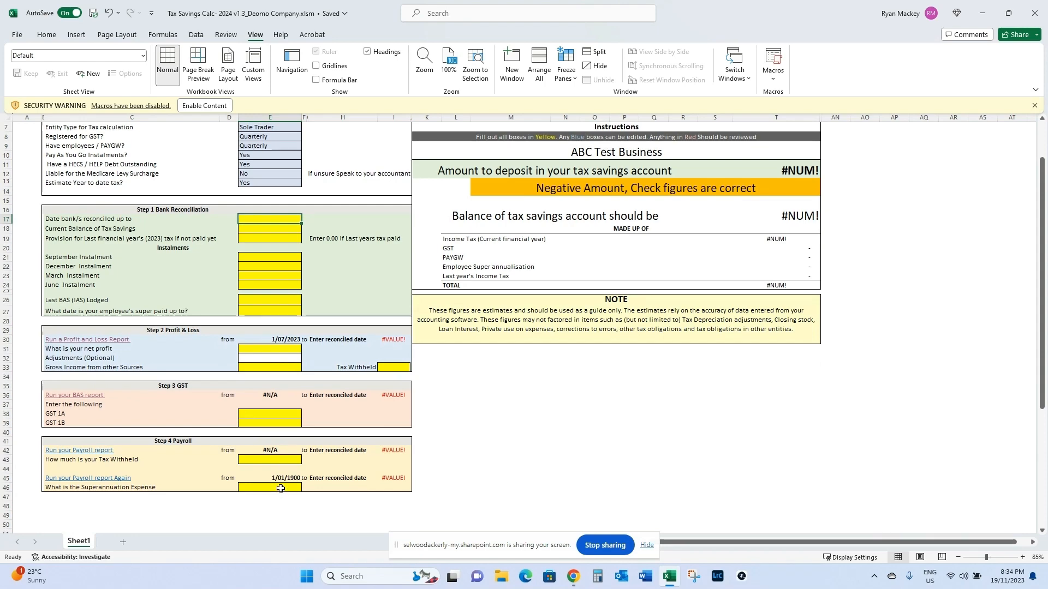
scroll(281, 484, up, 2)
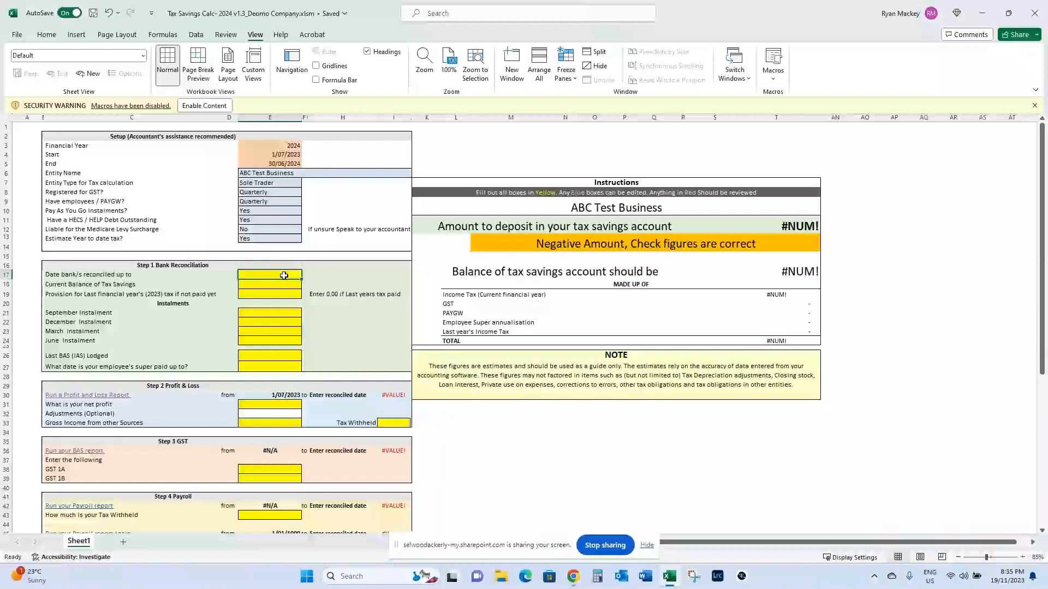
text(1)
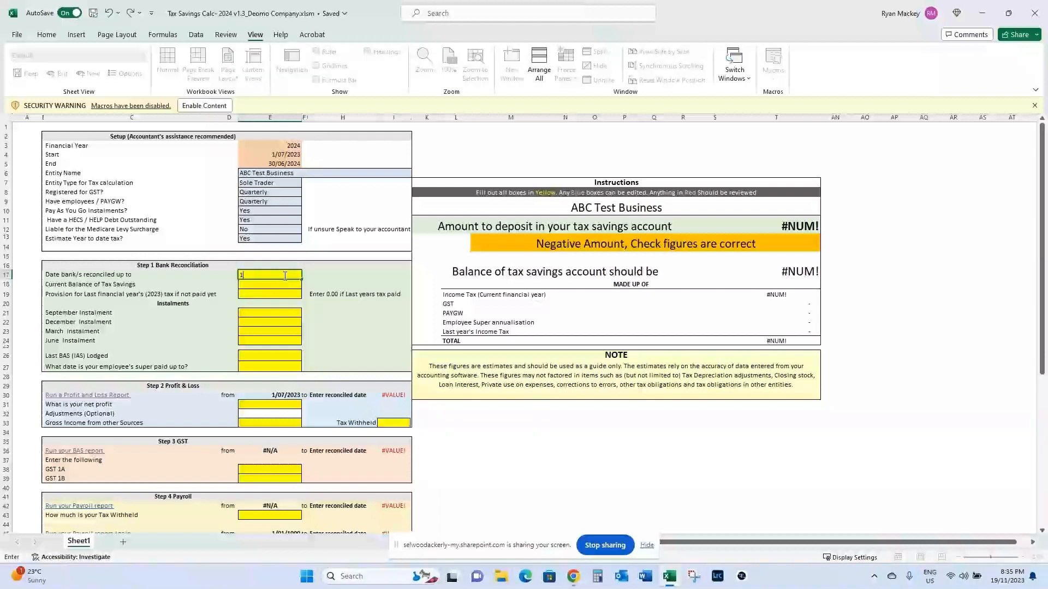
text(9/1/2023)
key(Return)
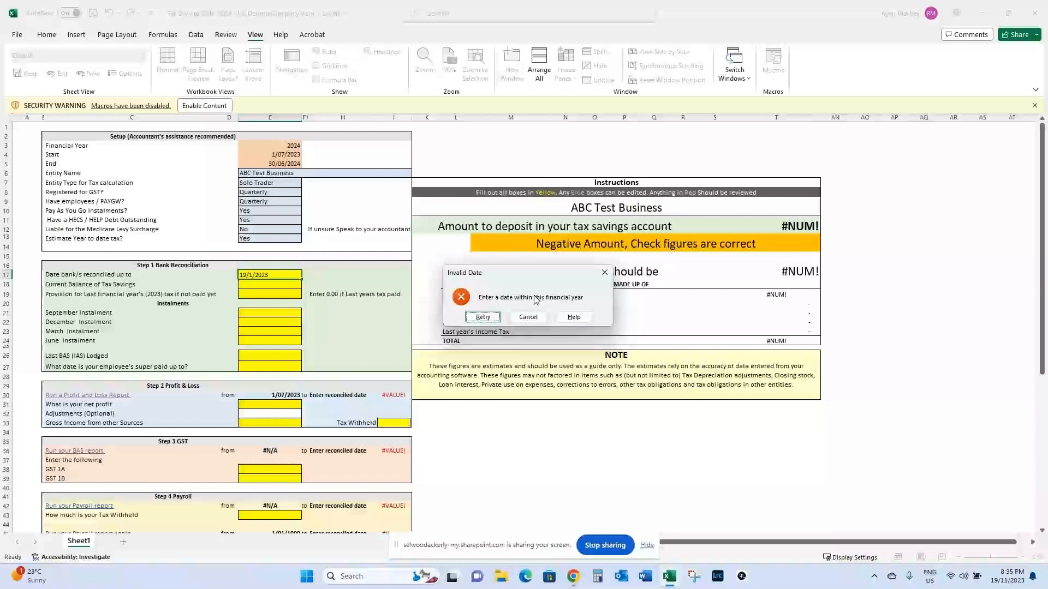
click(482, 317)
Set the date the bank is reconciled up to as 19/11/2023 in Step 1.
text(1)
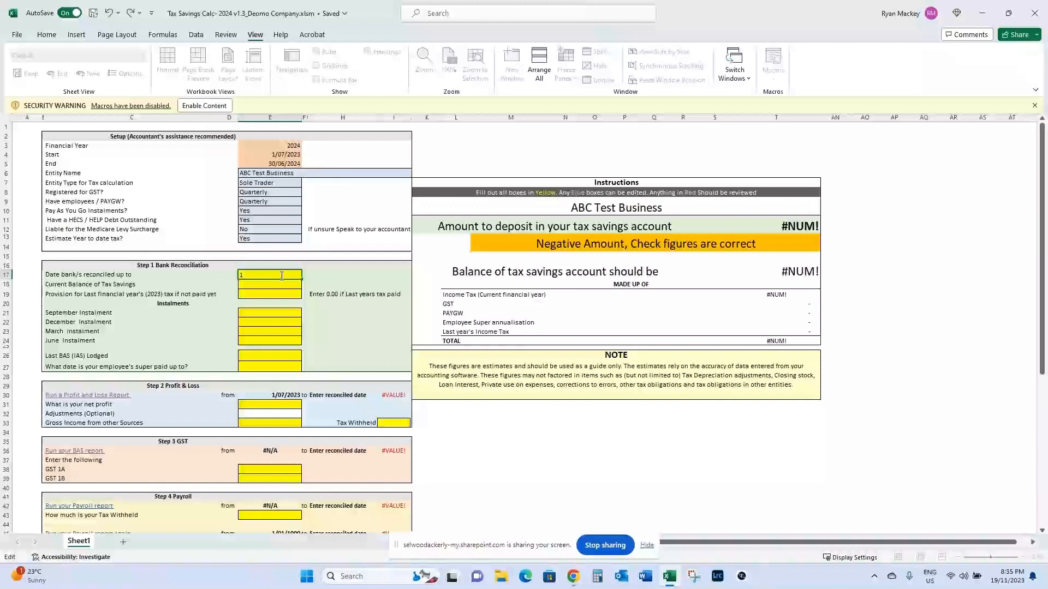
text(9/11/2023)
key(Return)
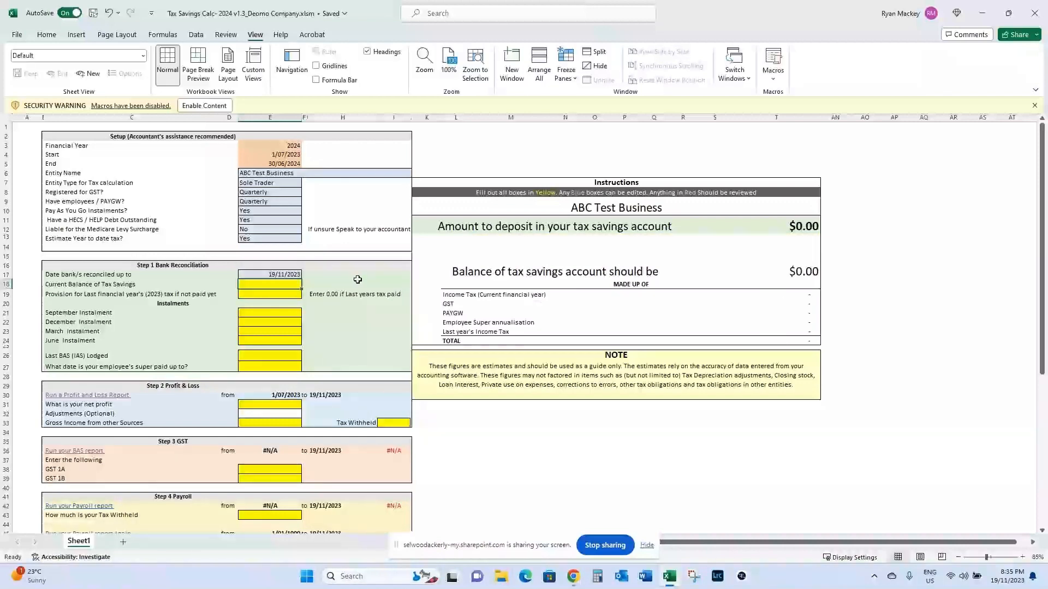
Enter 10,000 as the current balance of tax savings and 0.00 as the provision for last financial year's unpaid tax.
text(1)
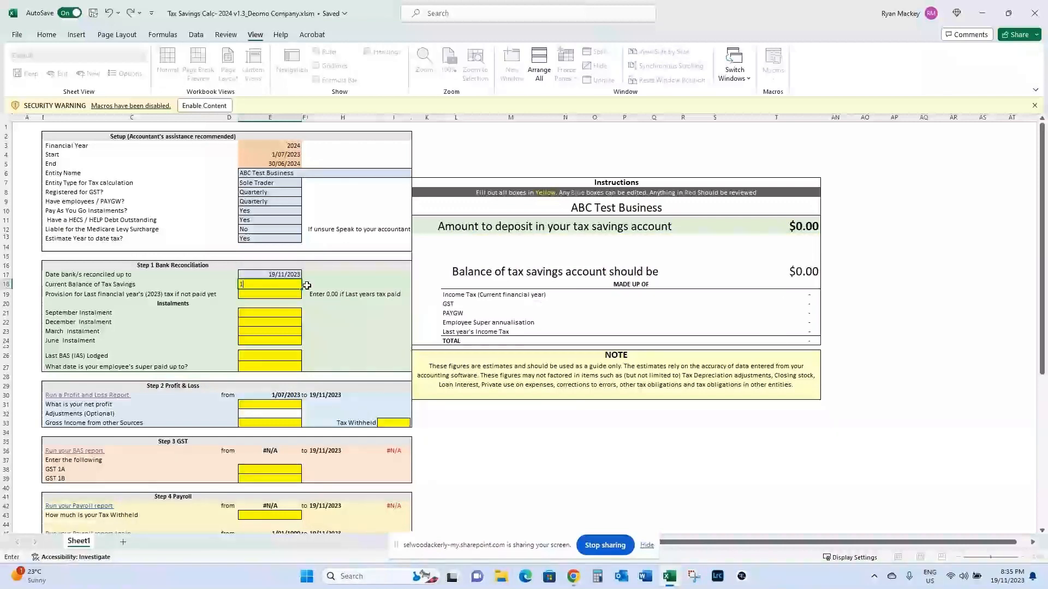
text(0,0)
text(00)
key(Return)
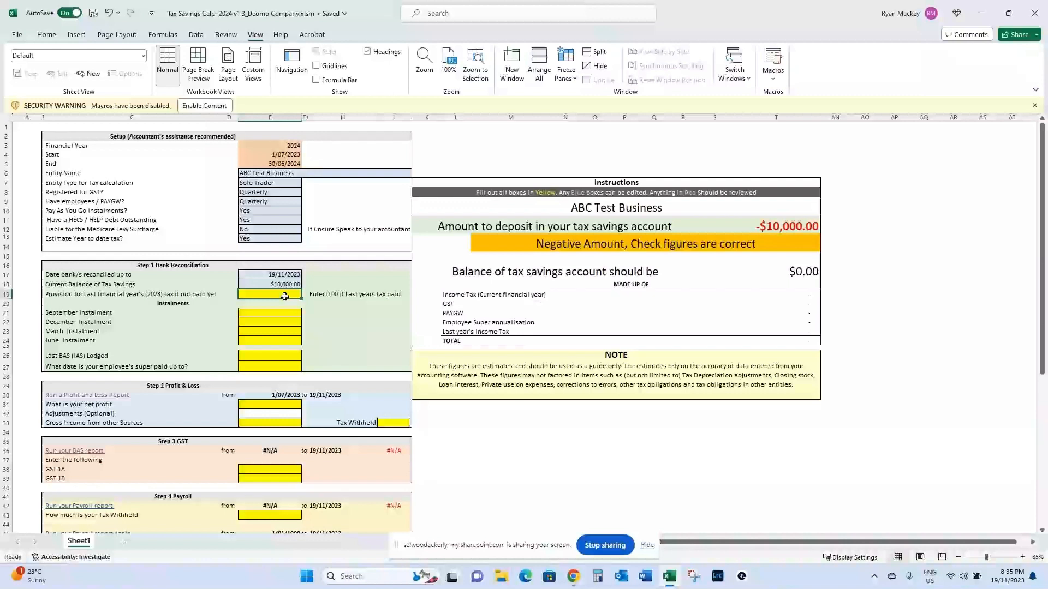
text(0)
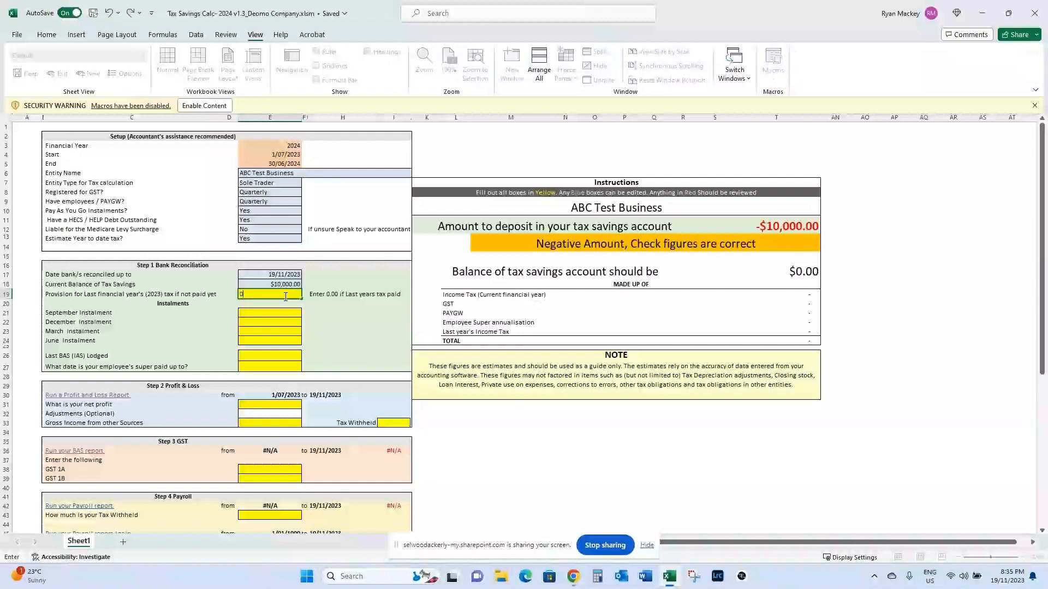
text(.00)
key(Return)
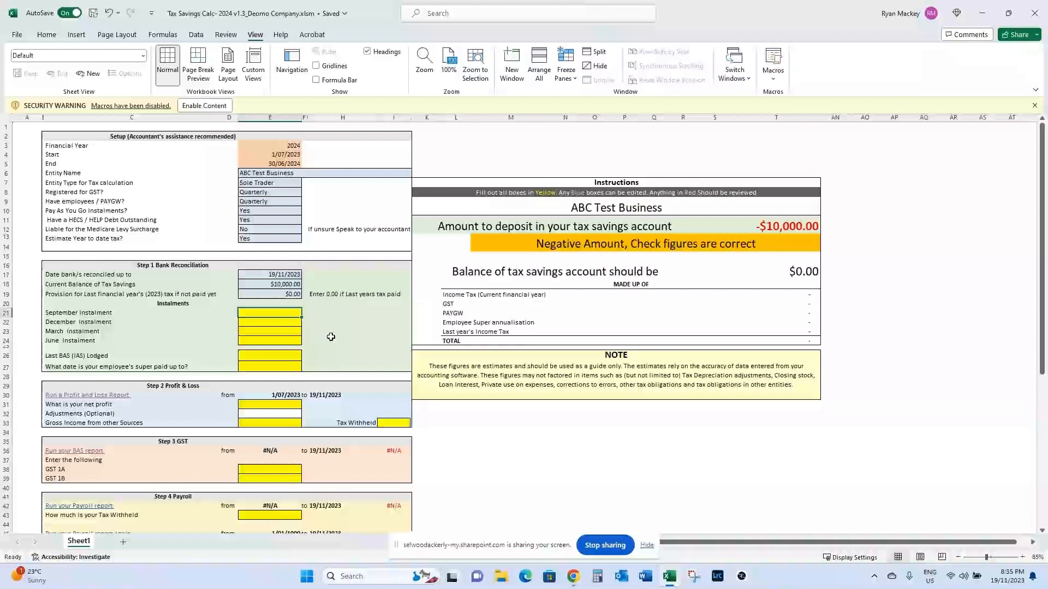
Enter 2000 as the September instalment and choose September as the last BAS lodged.
text(2)
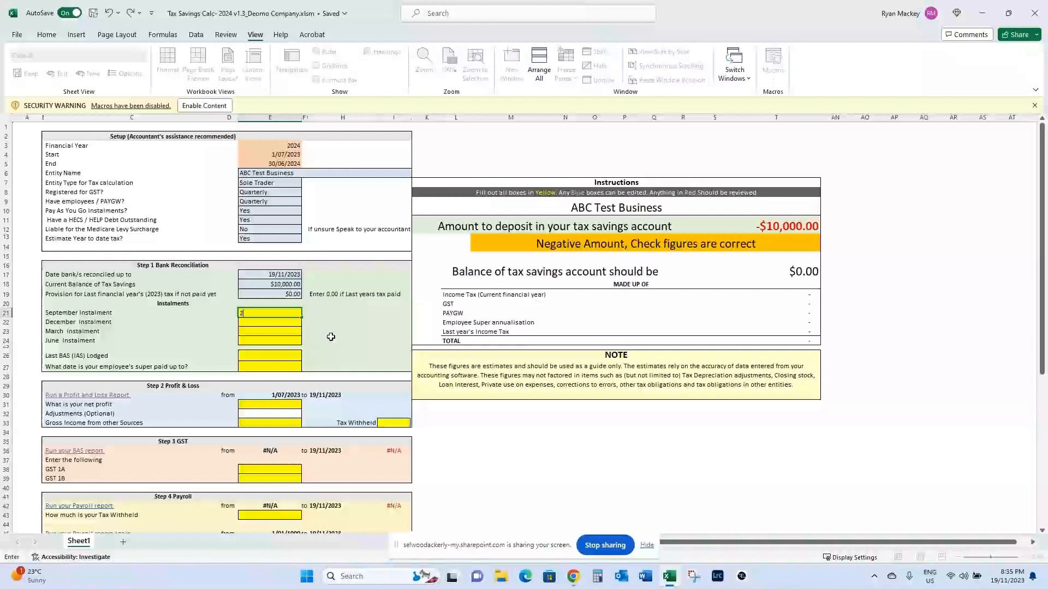
text(000)
key(Return)
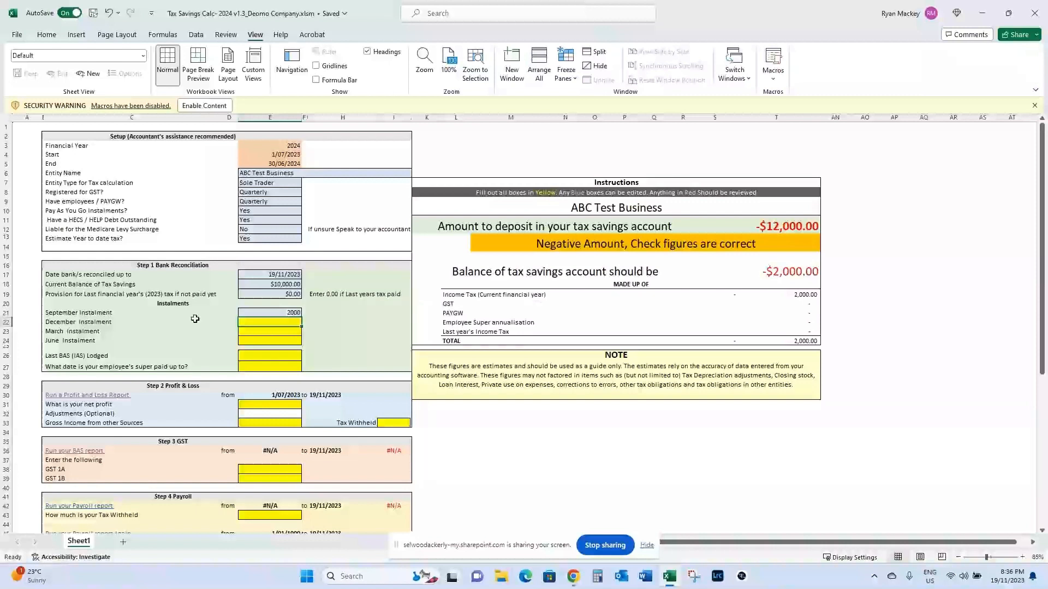
click(294, 358)
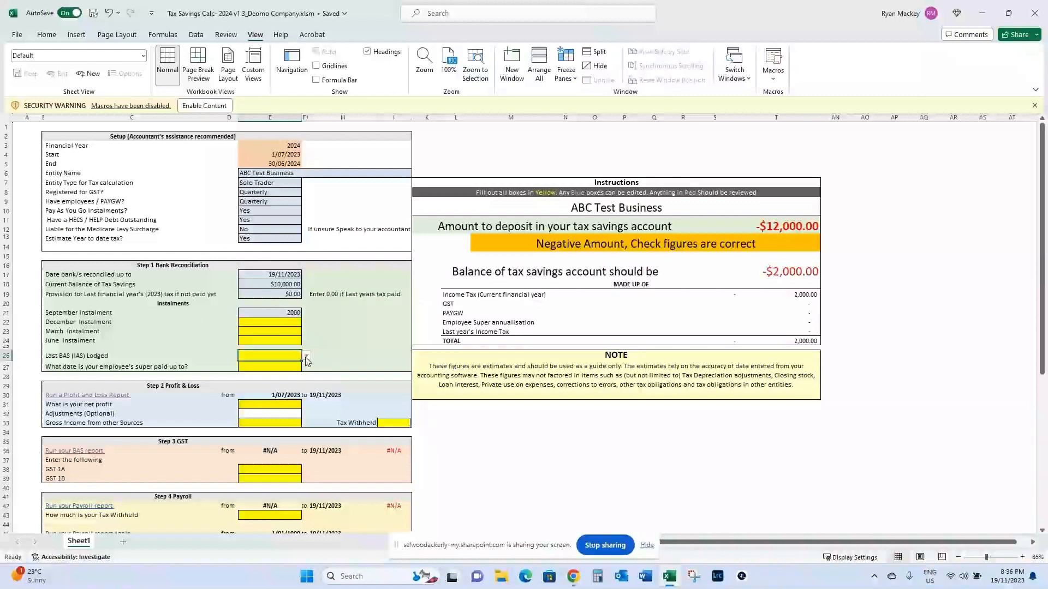
click(307, 358)
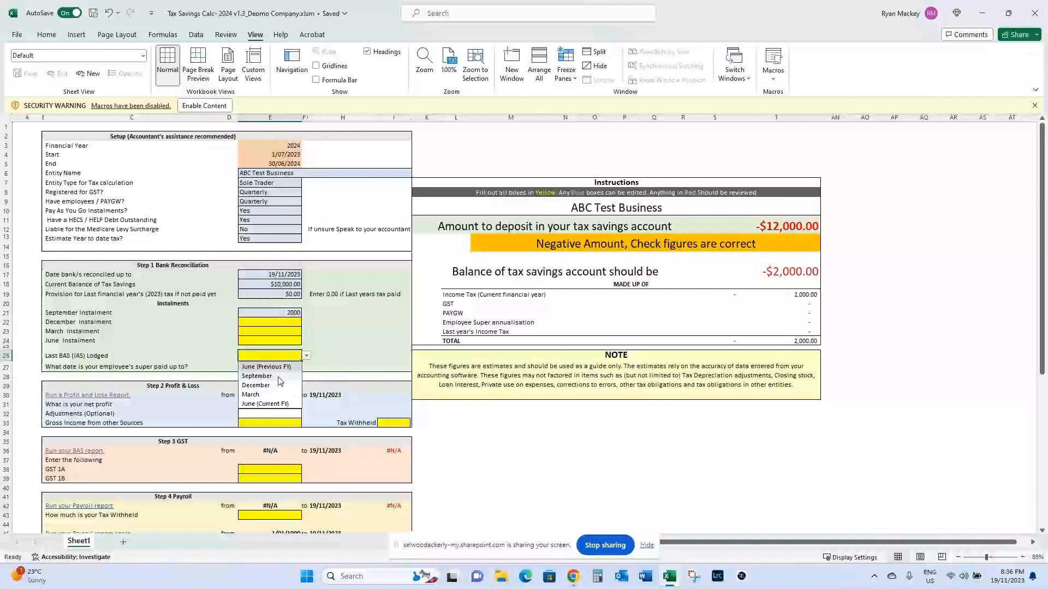
click(256, 376)
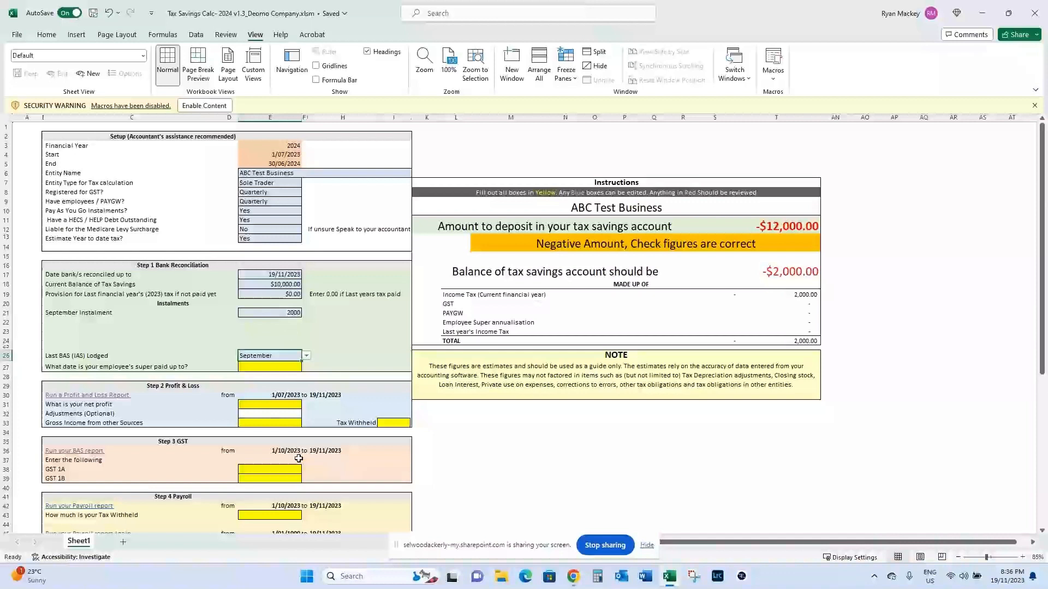
Set the date the employees' super is paid up to as 30/9/2023.
scroll(299, 458, down, 2)
scroll(297, 474, up, 1)
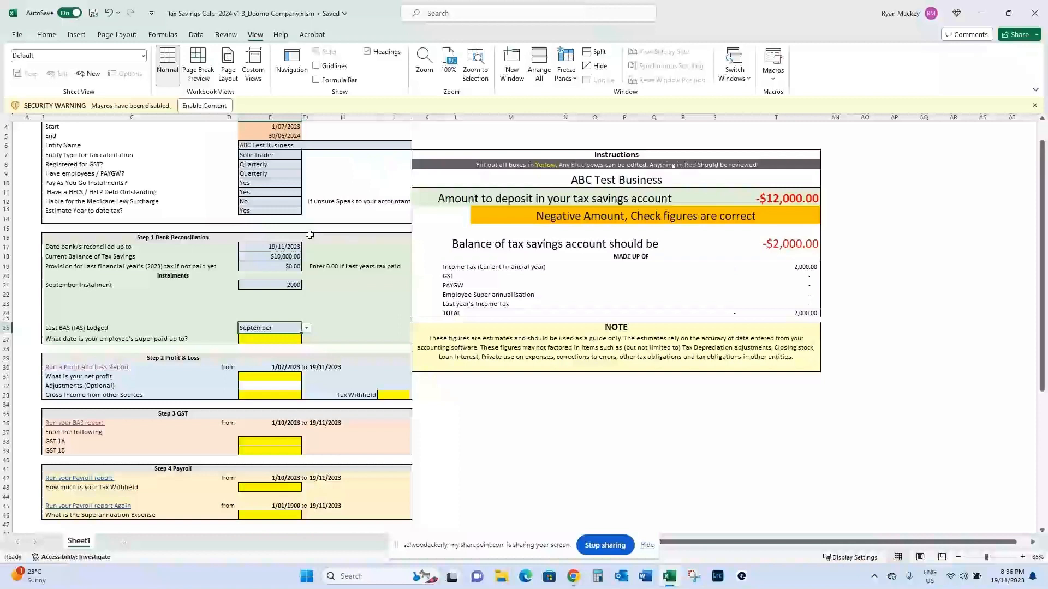
click(290, 340)
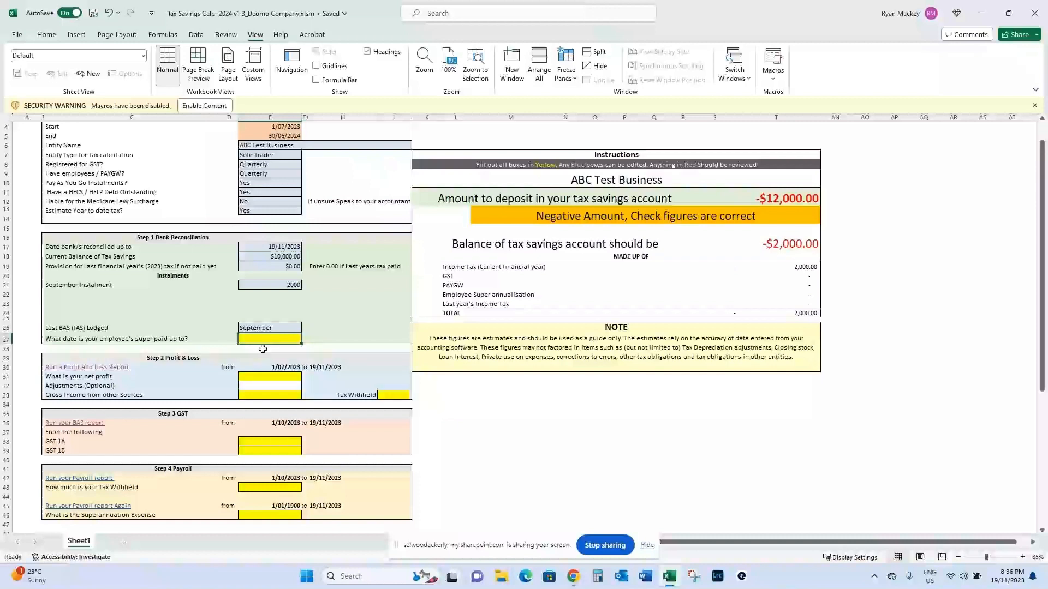
text(3)
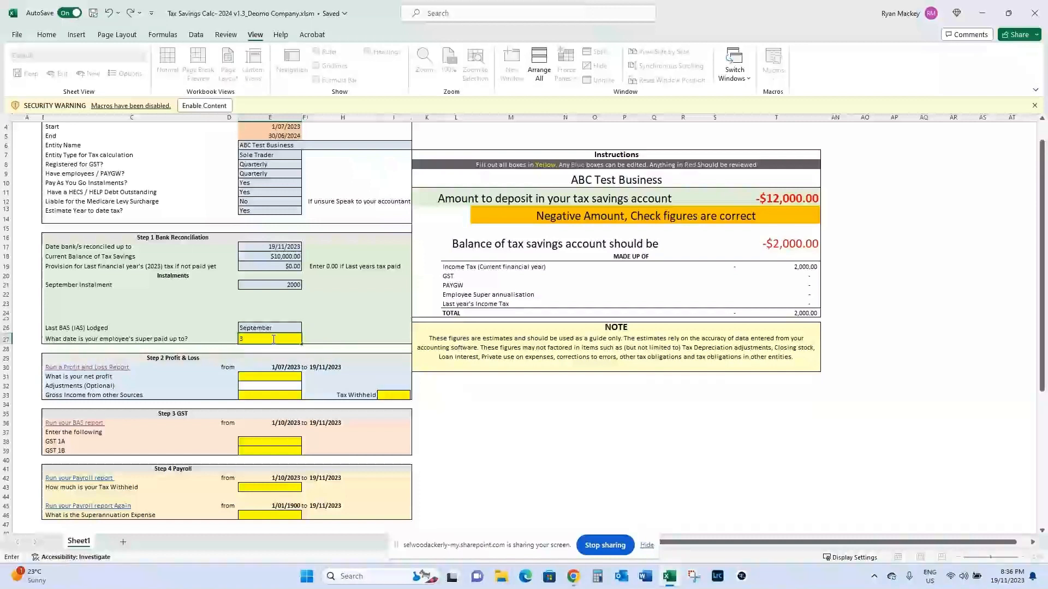
text(0/9/2023)
key(Return)
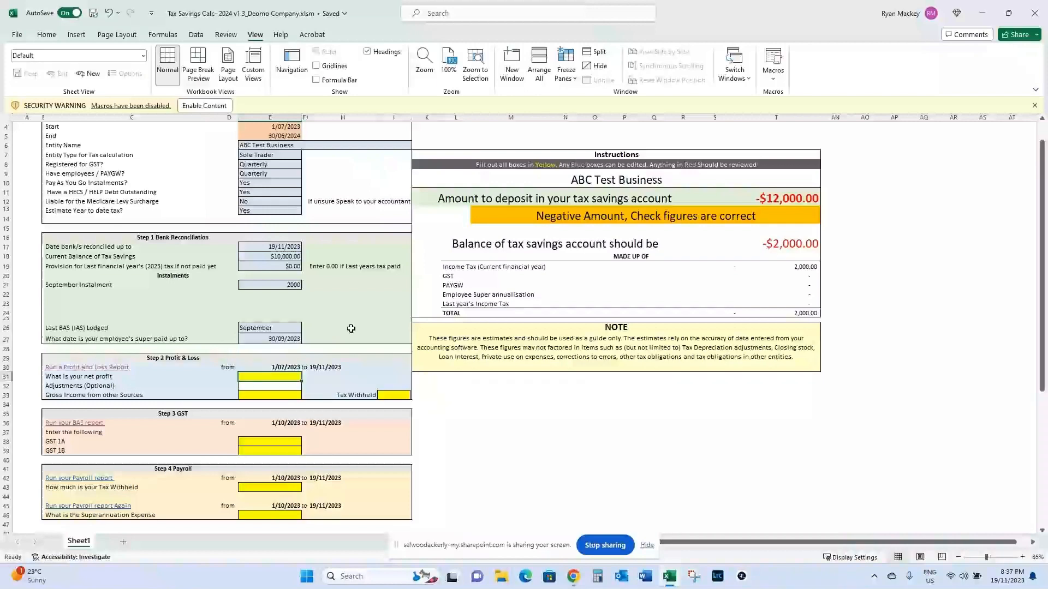
Open the linked Profit and Loss report from Step 2 and examine its net profit.
scroll(57, 199, down, 1)
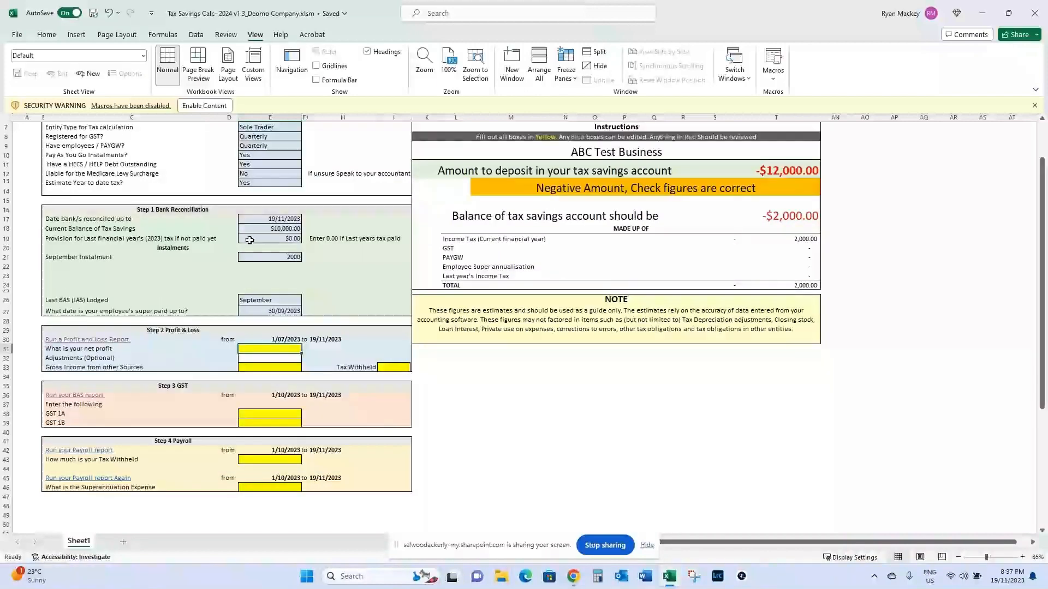
scroll(278, 247, down, 1)
scroll(82, 330, down, 1)
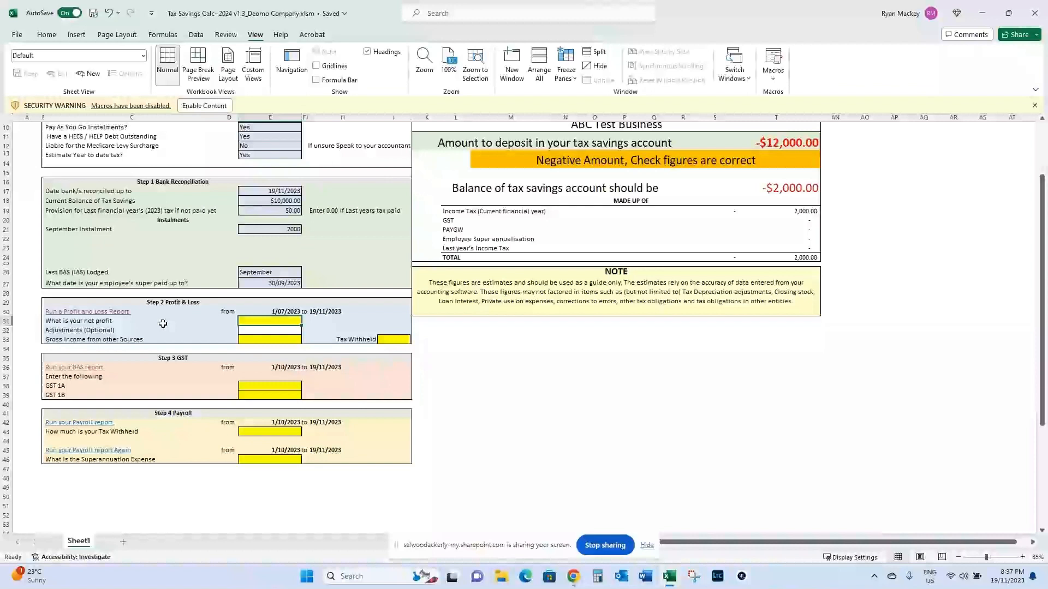
click(120, 312)
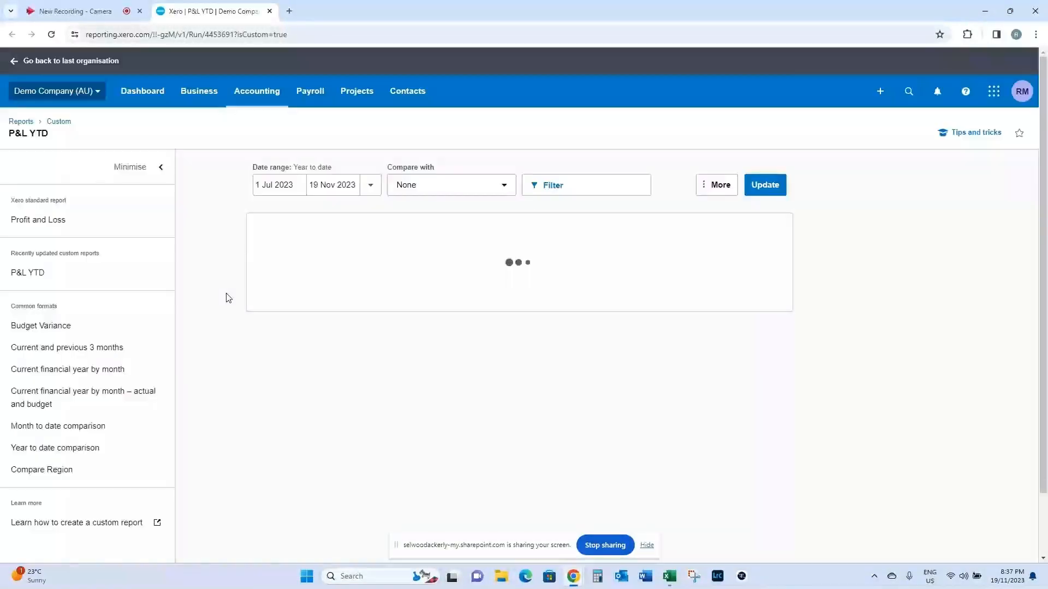
scroll(594, 343, down, 3)
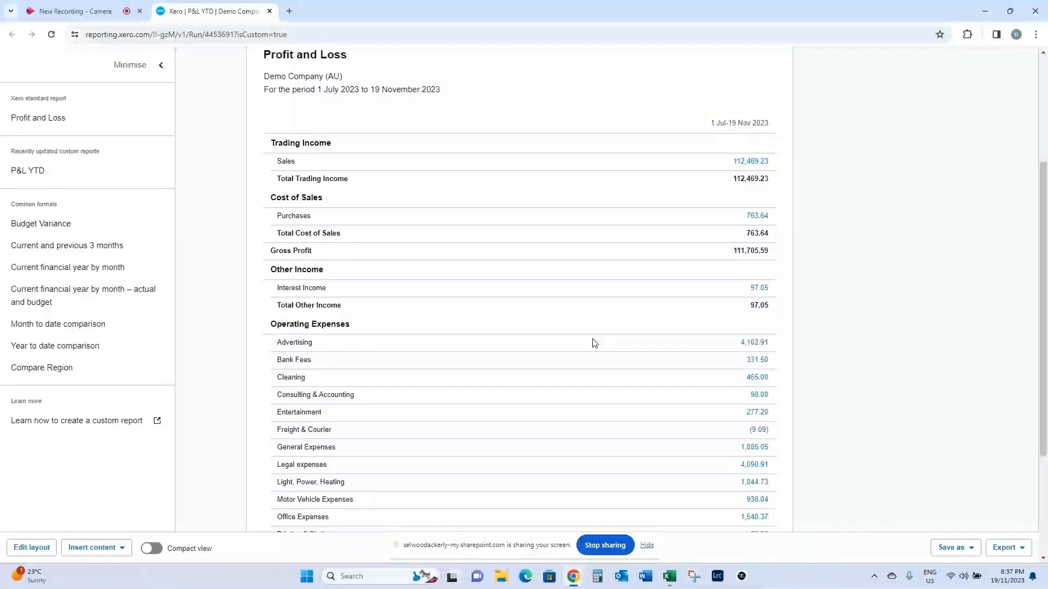
scroll(594, 343, down, 3)
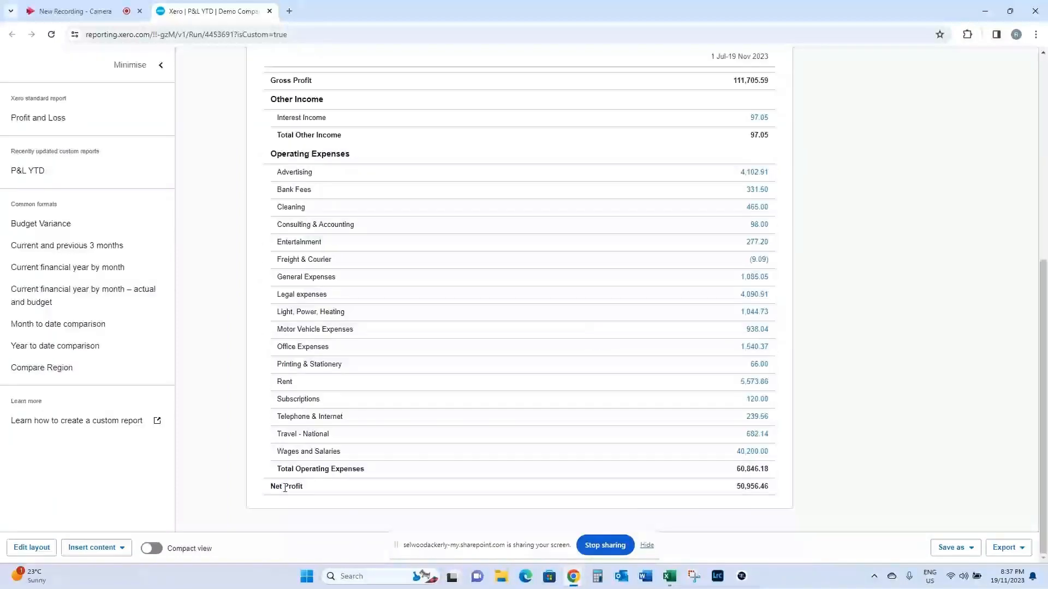
Switch to the workbook and back to Xero, and open the standard Profit and Loss report.
click(677, 577)
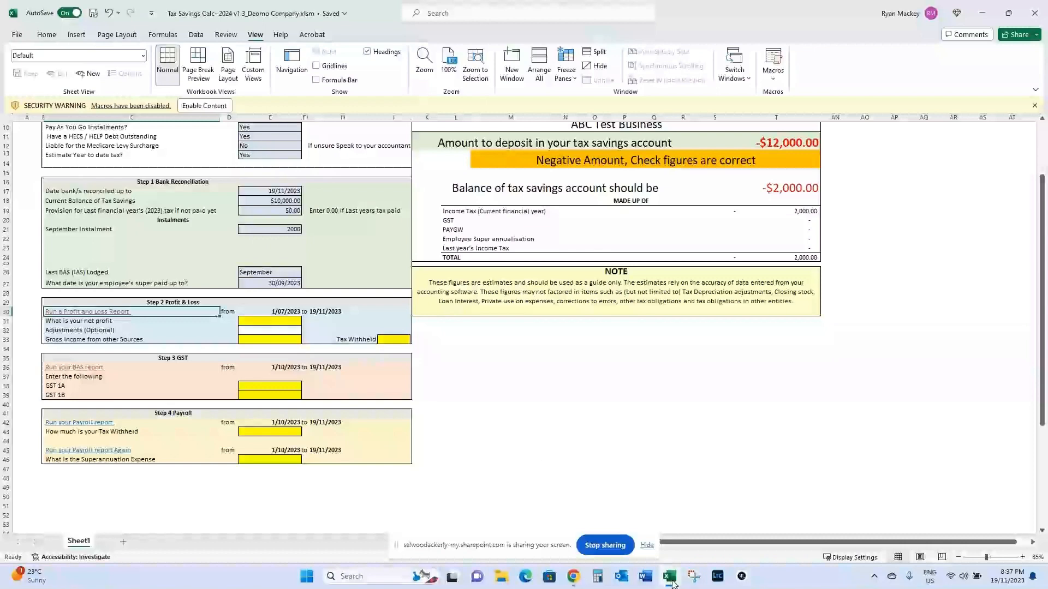
mouse_move(672, 582)
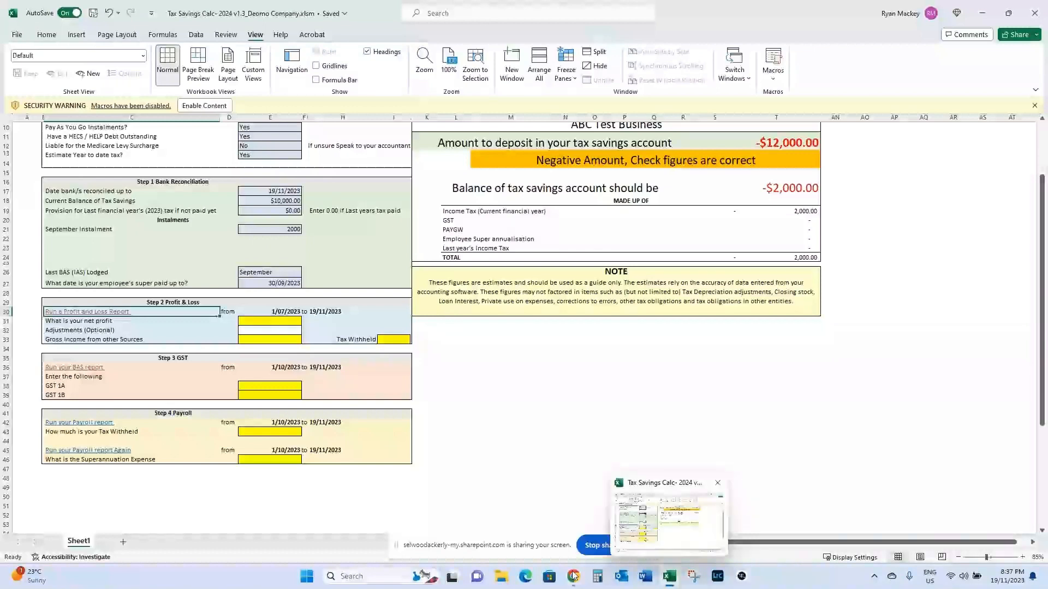
mouse_move(573, 576)
click(646, 541)
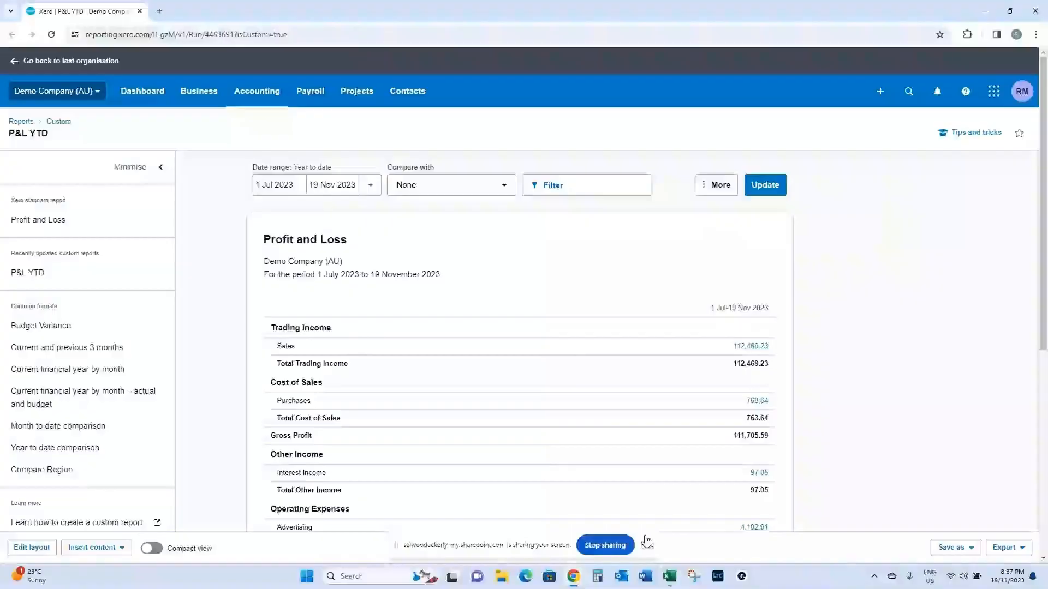
click(267, 93)
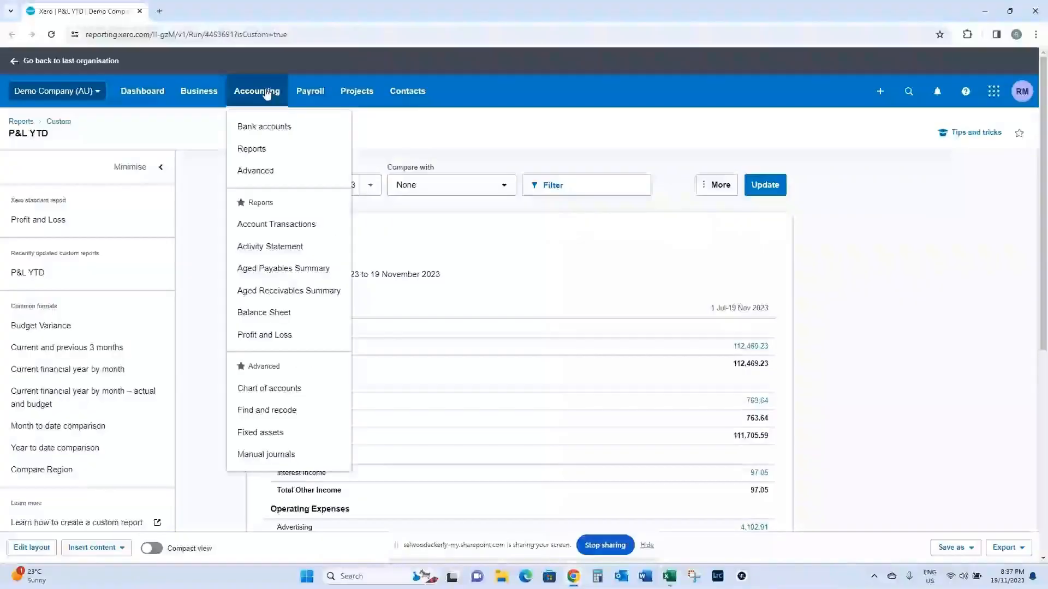
click(294, 334)
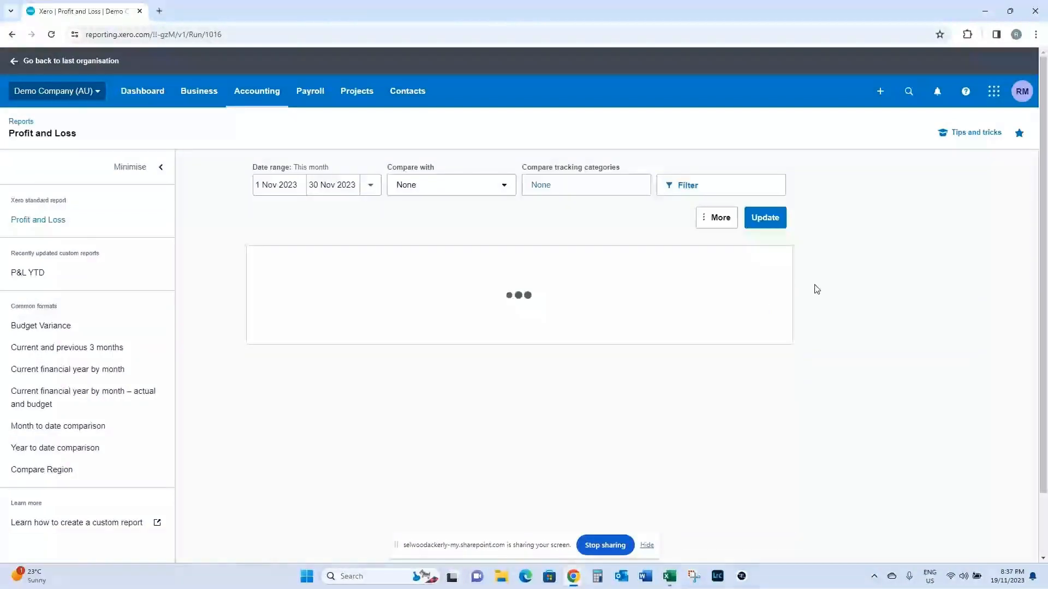
Check the Step 2 period in the Excel workbook, and rerun Xero's Profit and Loss report for Year to date, 1 Jul to 19 Nov 2023.
click(670, 578)
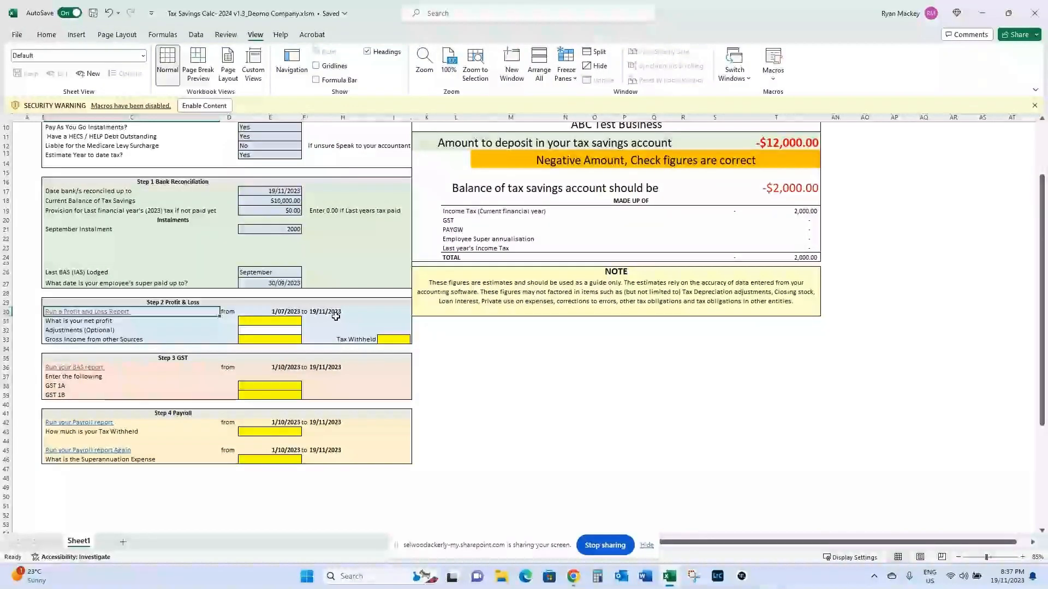
click(666, 574)
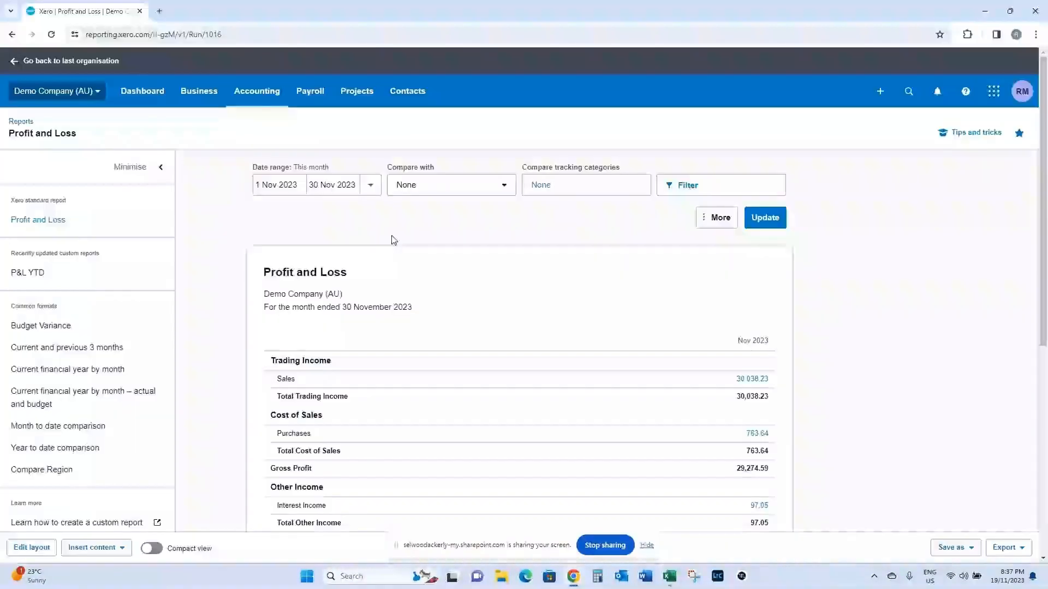
click(371, 186)
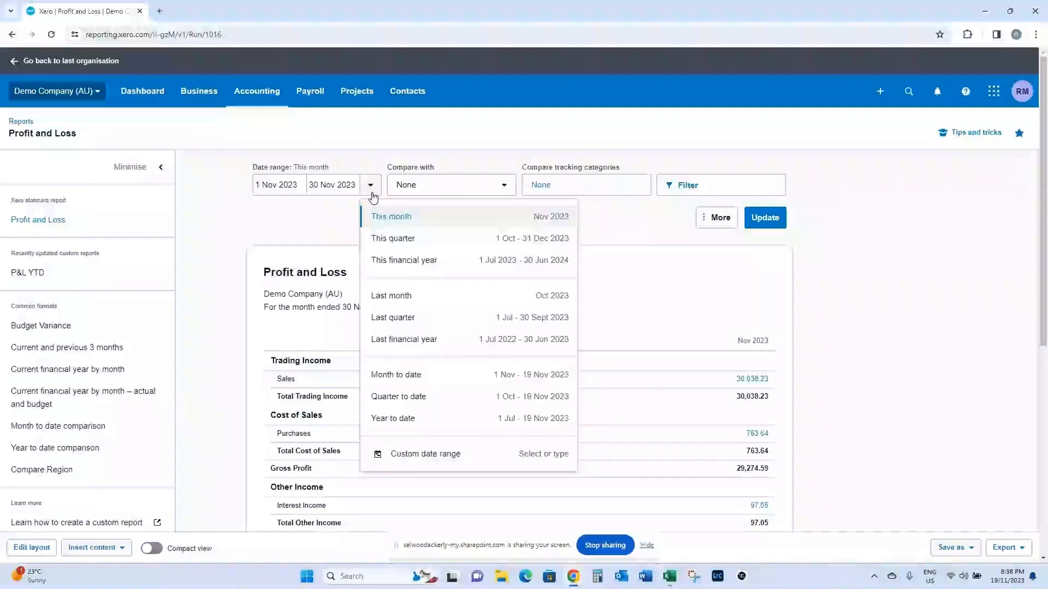
click(463, 420)
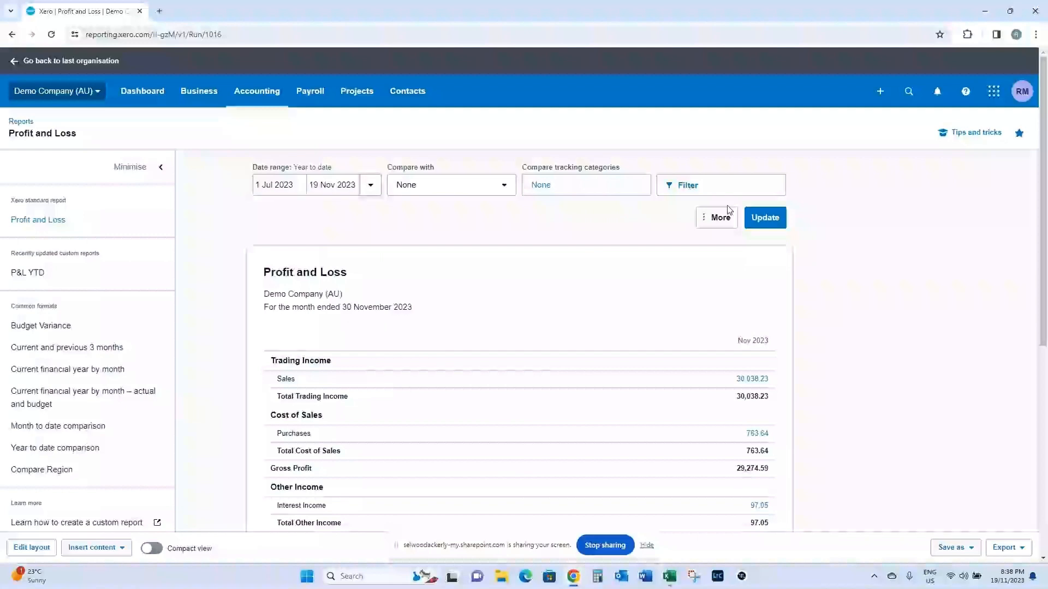
click(764, 218)
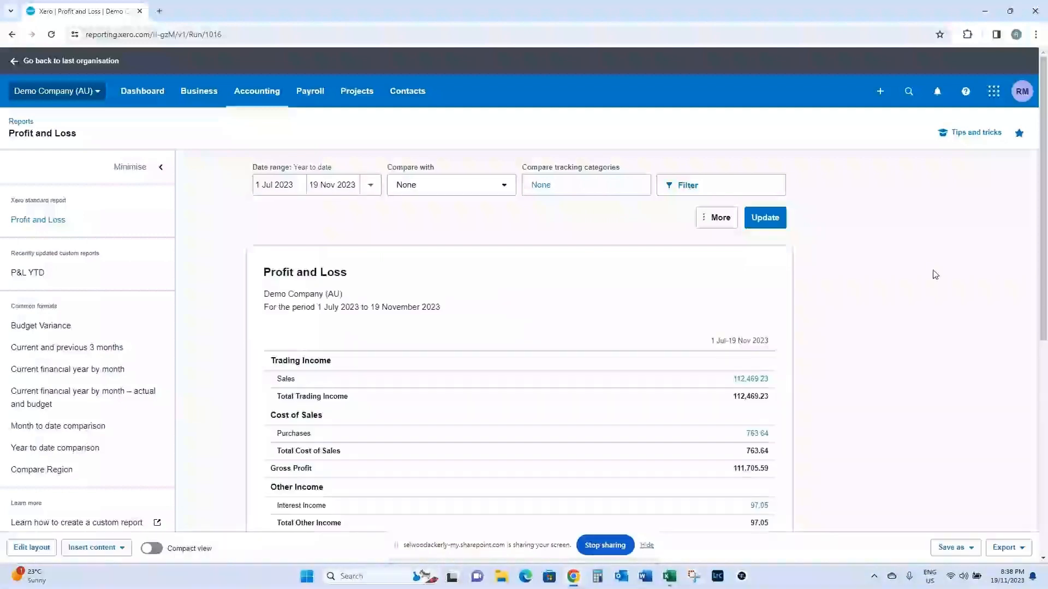
scroll(935, 274, down, 2)
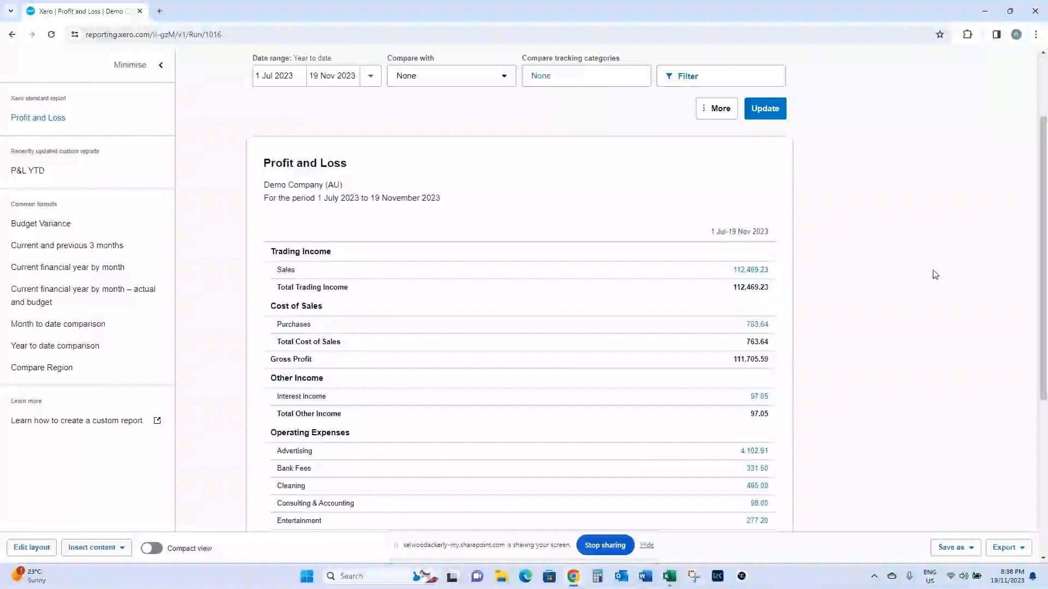
Find the net profit at the end of Xero's Profit and Loss report and copy its amount.
scroll(935, 275, down, 5)
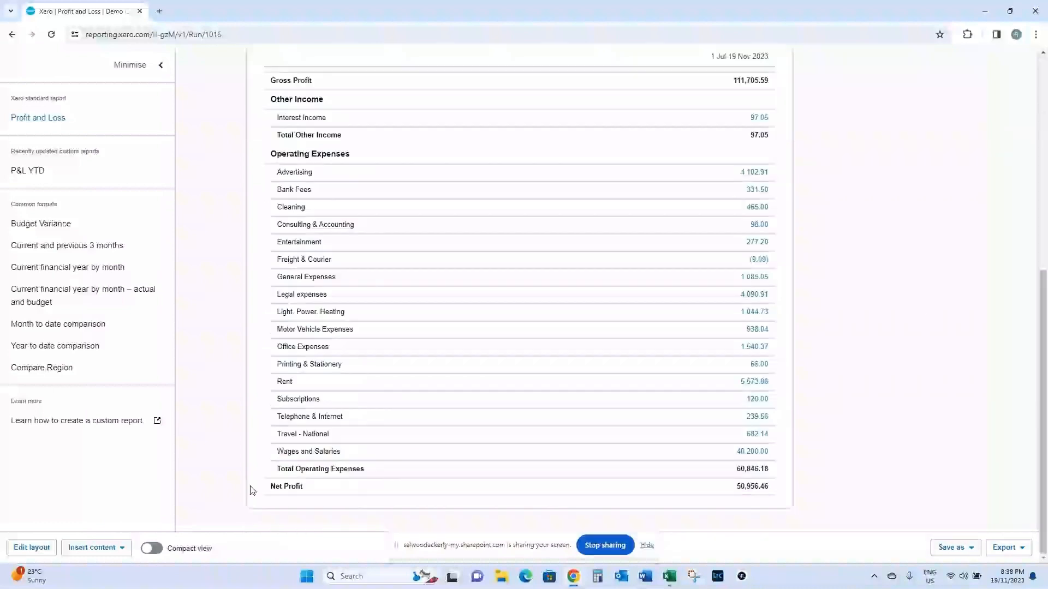
scroll(458, 268, up, 4)
scroll(457, 268, down, 4)
mouse_move(268, 497)
mouse_down()
mouse_move(318, 495)
mouse_move(271, 486)
mouse_up()
drag(777, 489, 737, 489)
key(ctrl+c)
Switch to the Excel workbook and paste 50,956.46 as the net profit in Step 2, leaving the optional adjustments empty.
click(668, 577)
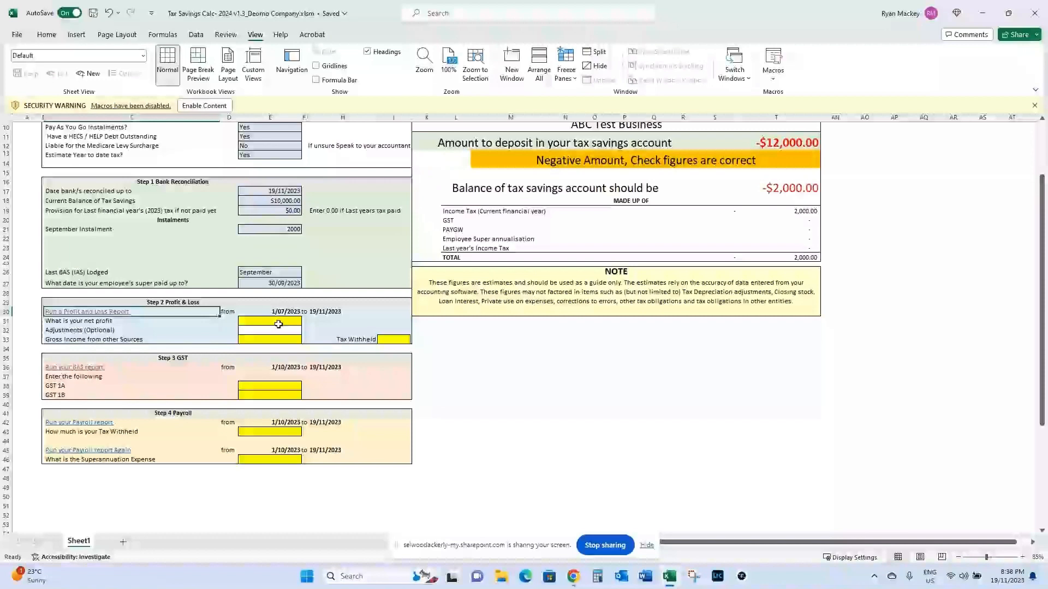
click(278, 324)
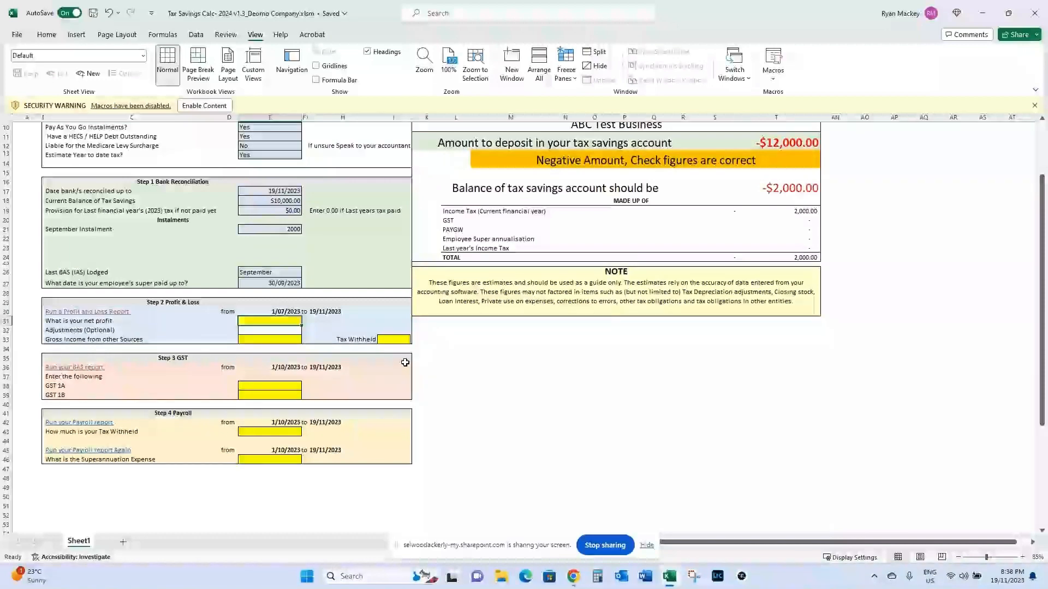
key(ctrl+v)
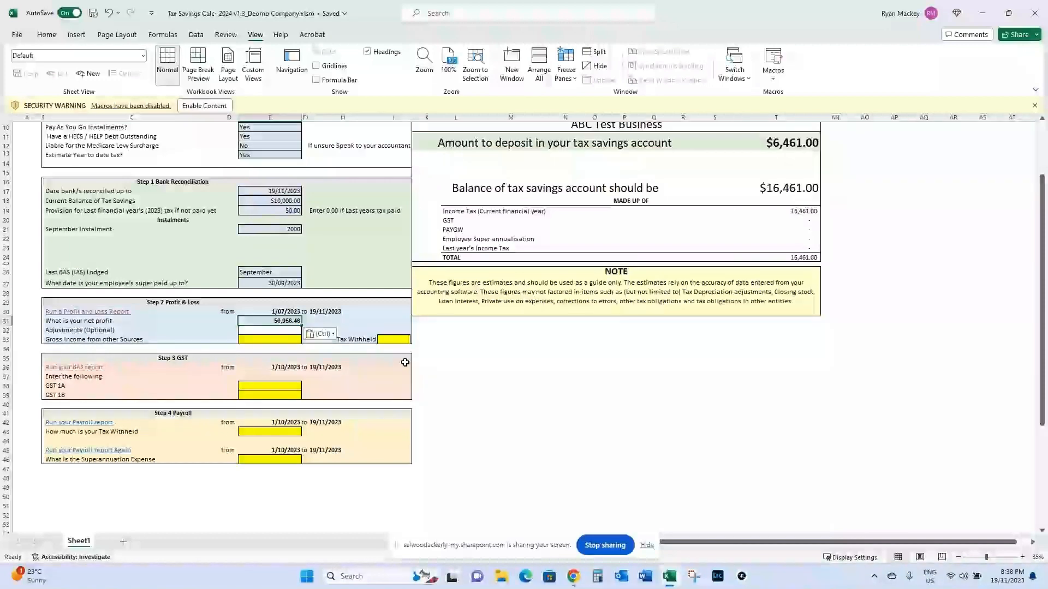
key(Return)
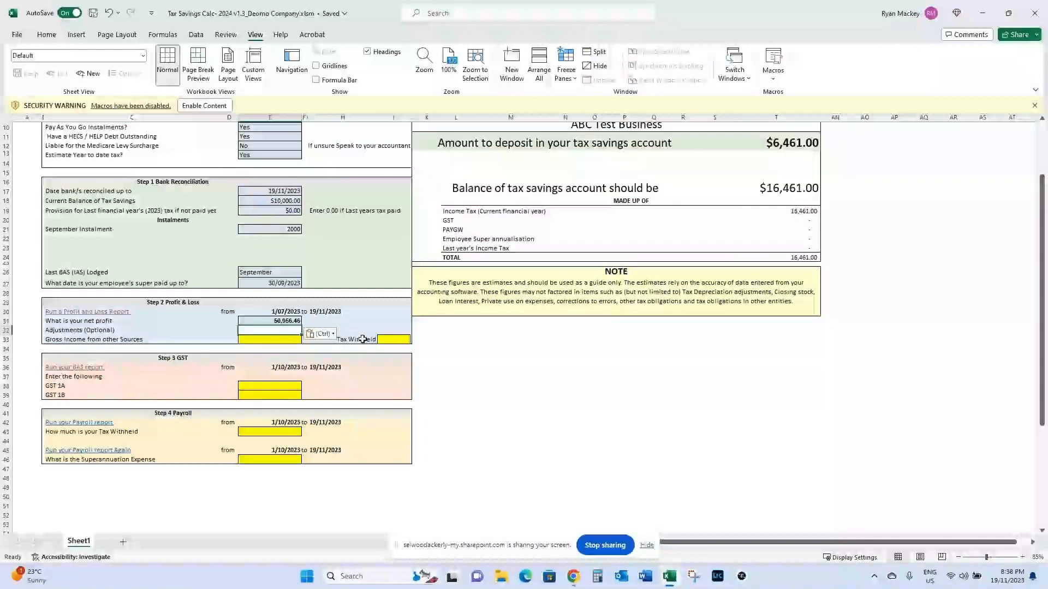
double_click(261, 330)
key(Escape)
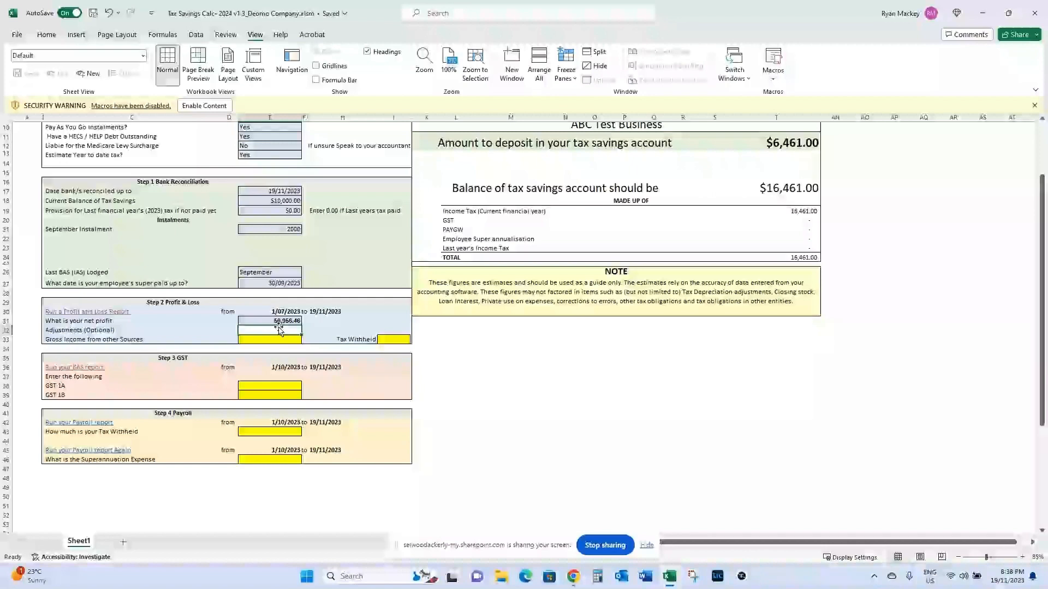
Enter 5000 as the gross income from other sources and 1000 as its tax withheld in Step 2.
click(275, 340)
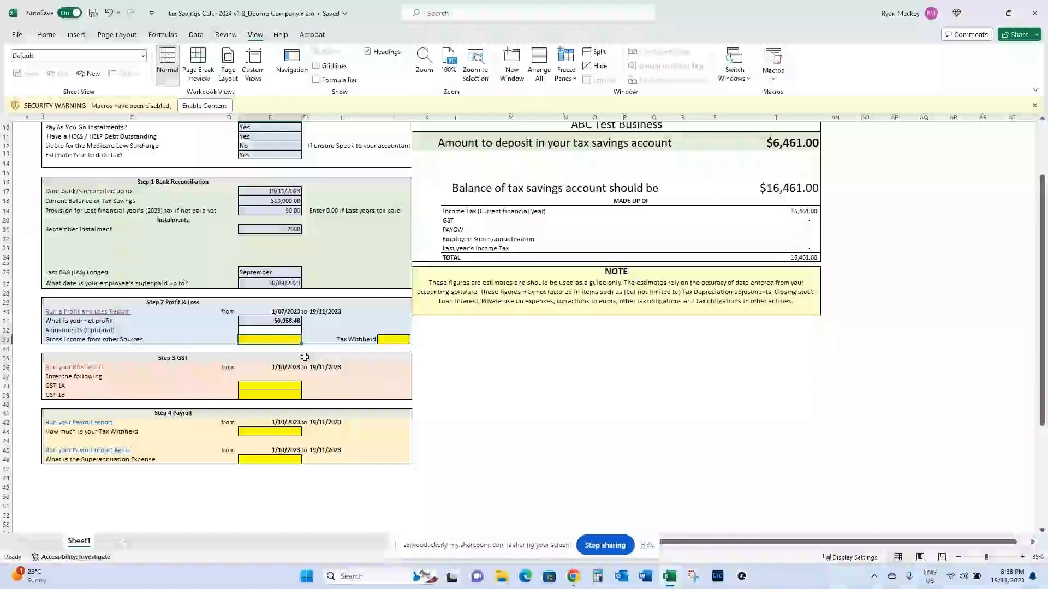
scroll(278, 234, up, 2)
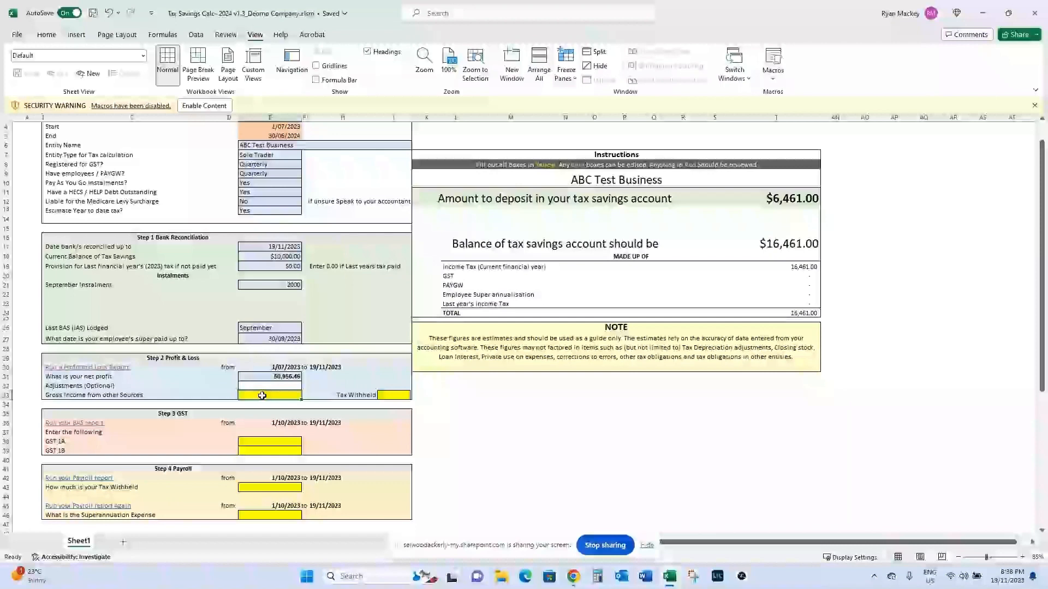
text(5000)
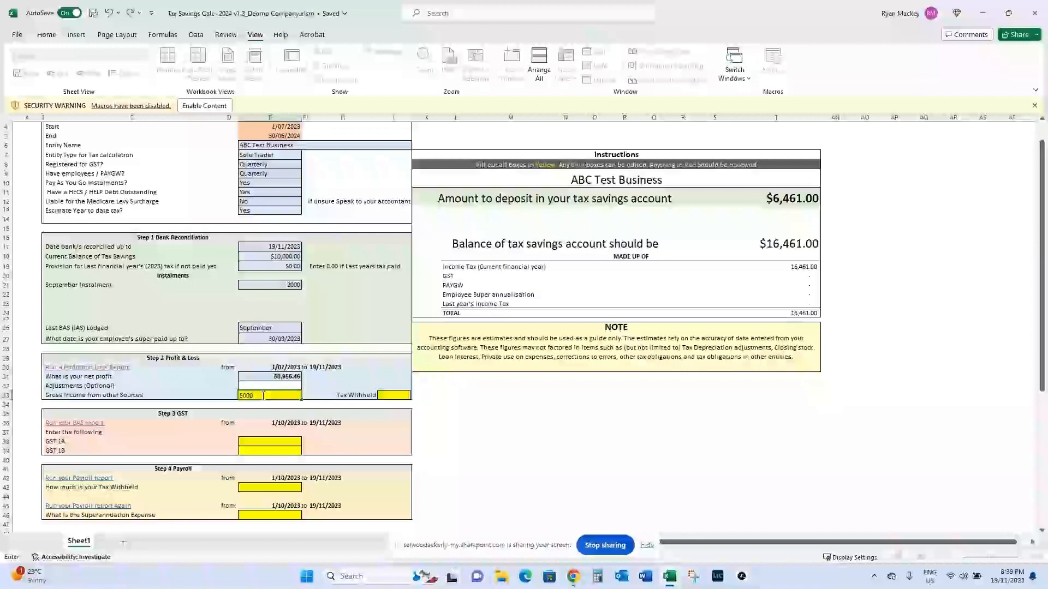
key(Tab)
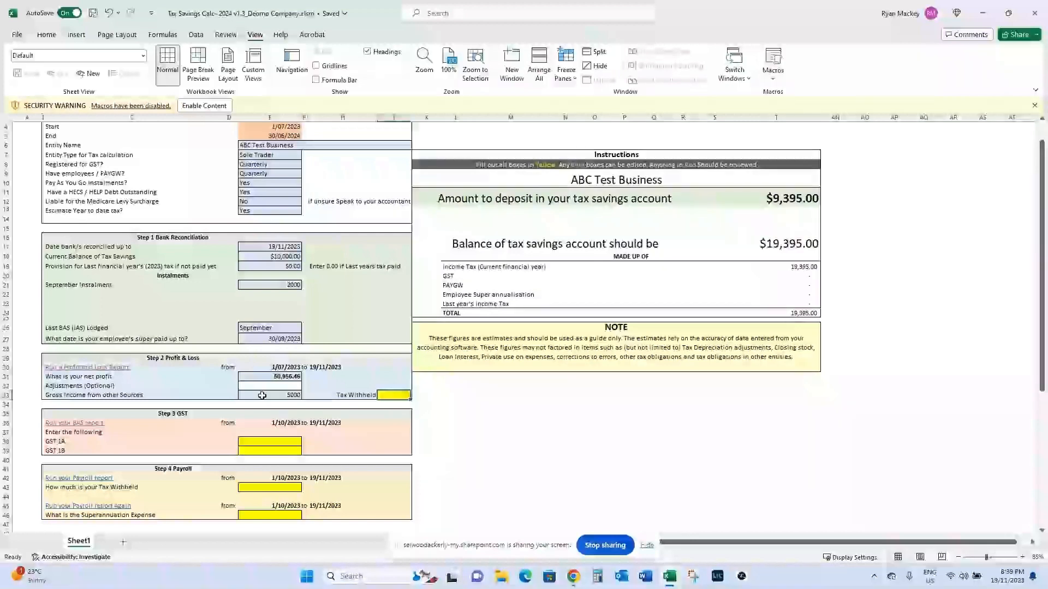
text(1)
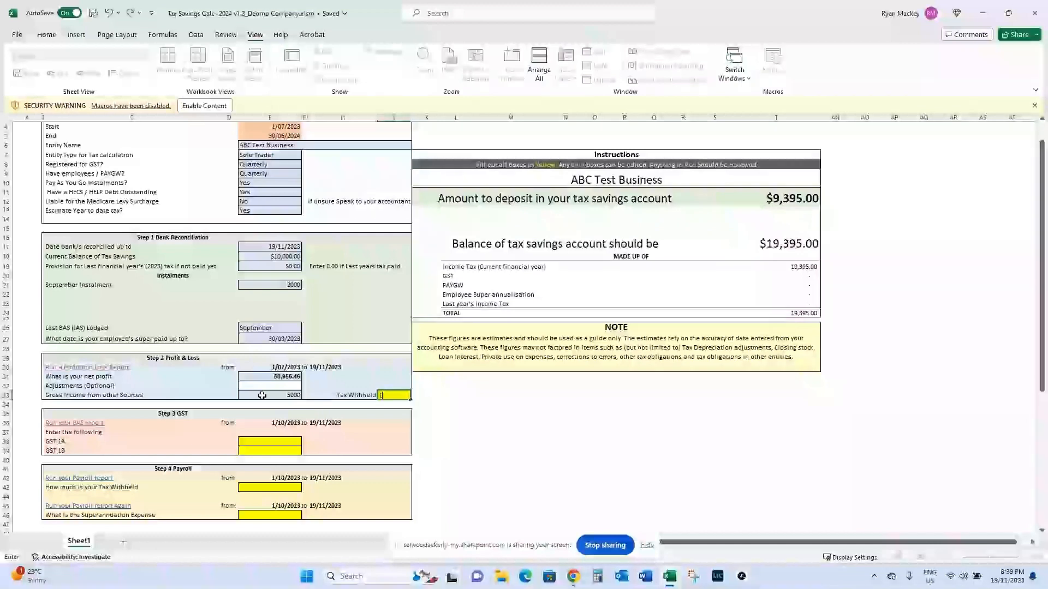
text(000)
key(Return)
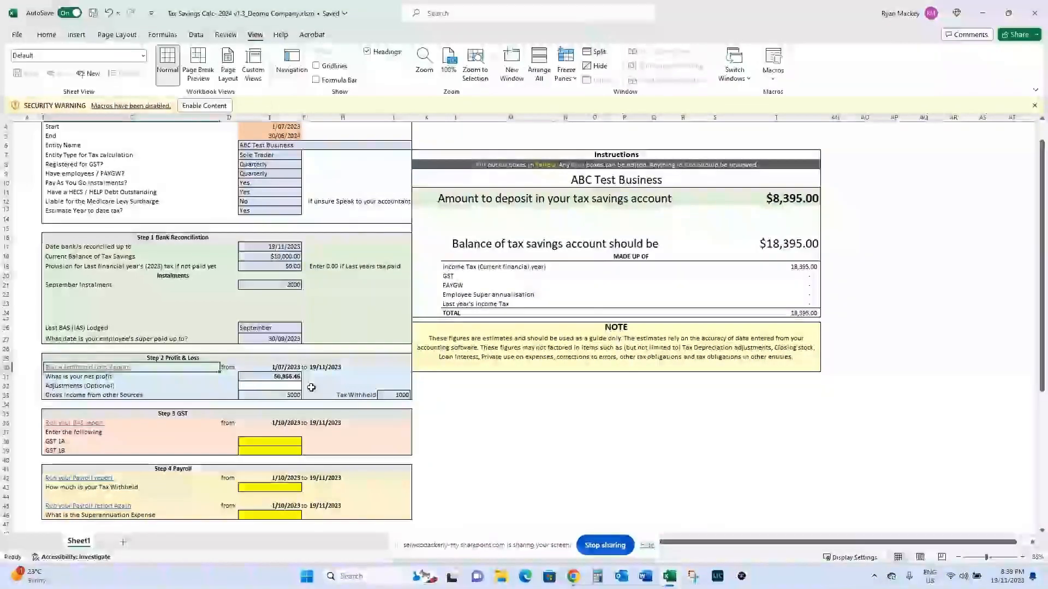
Open the linked BAS report from Step 3, check the GST period in the workbook, and return to Xero's Custom Date Report.
scroll(158, 384, down, 2)
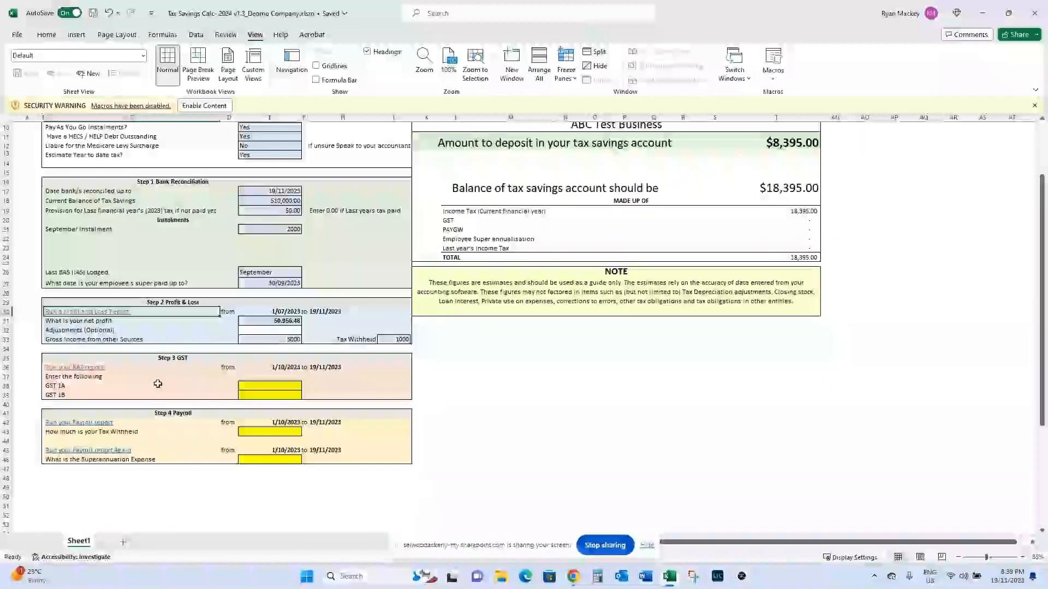
click(85, 369)
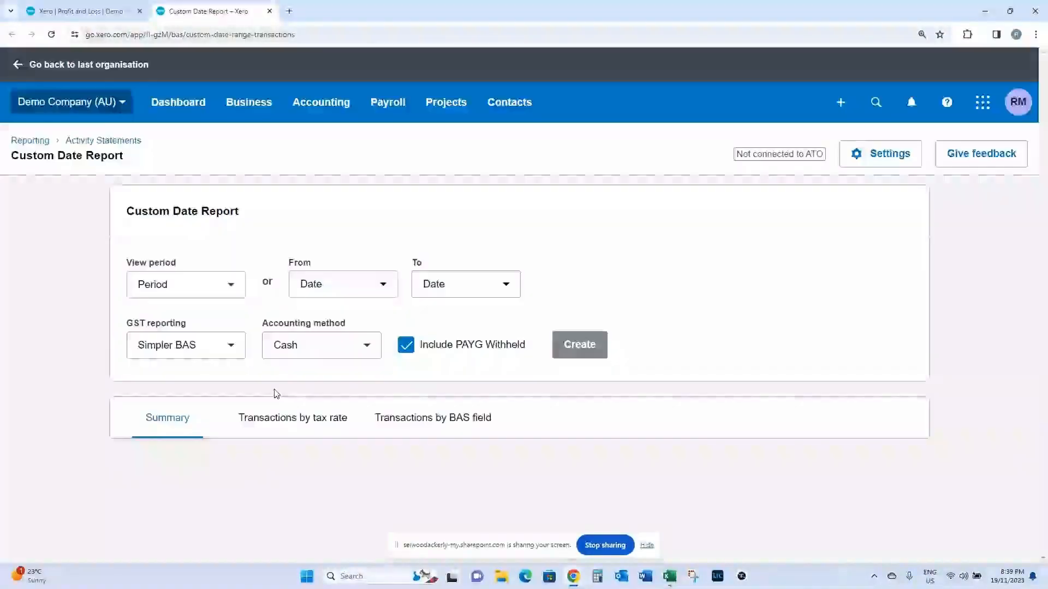
click(669, 576)
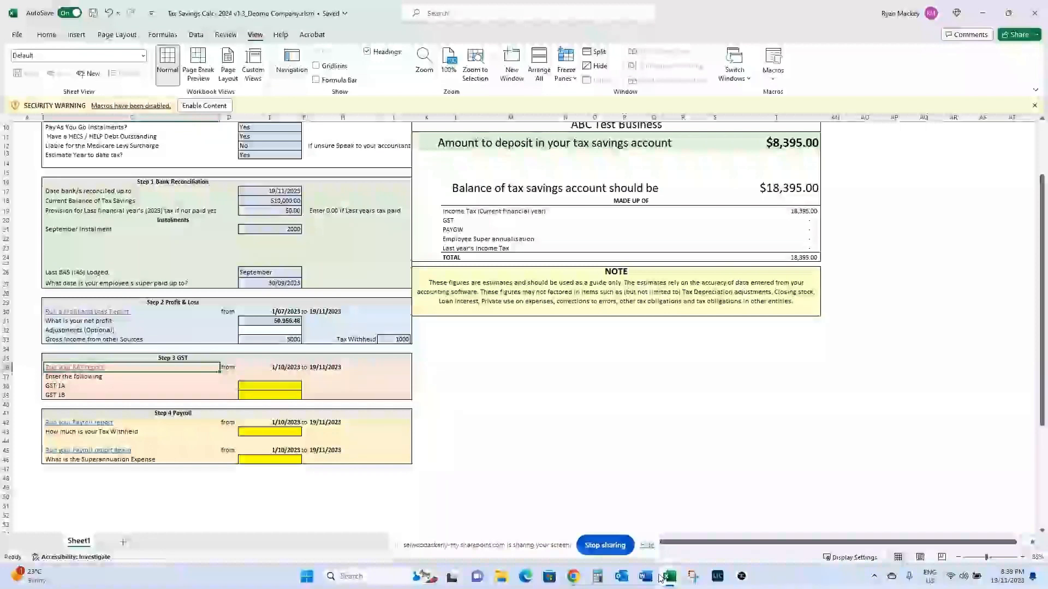
click(565, 576)
click(642, 526)
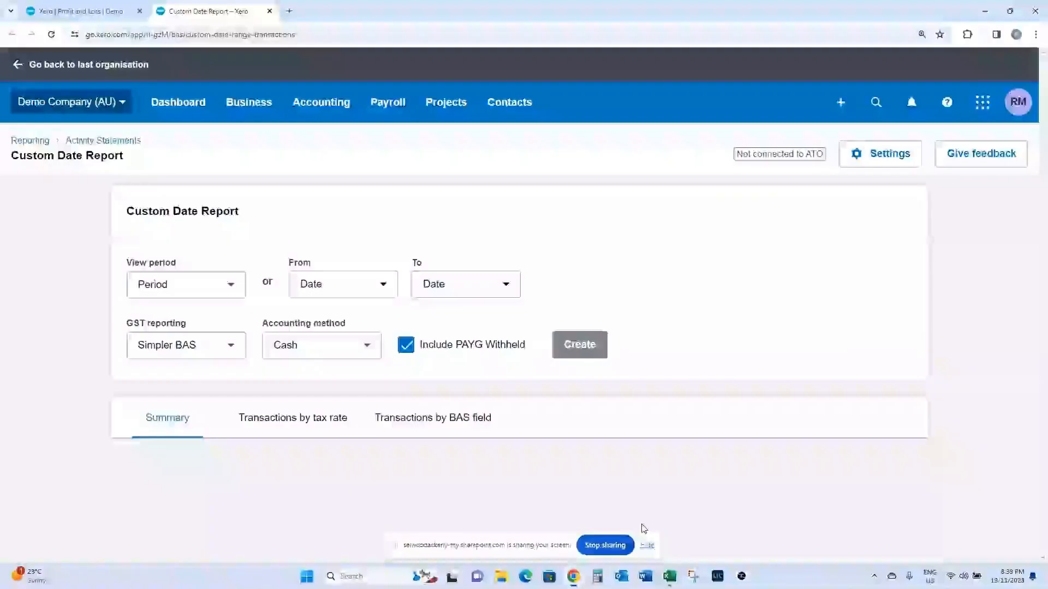
Create the Custom Date Report for 1 Oct 2023 to 19 Nov 2023.
click(347, 284)
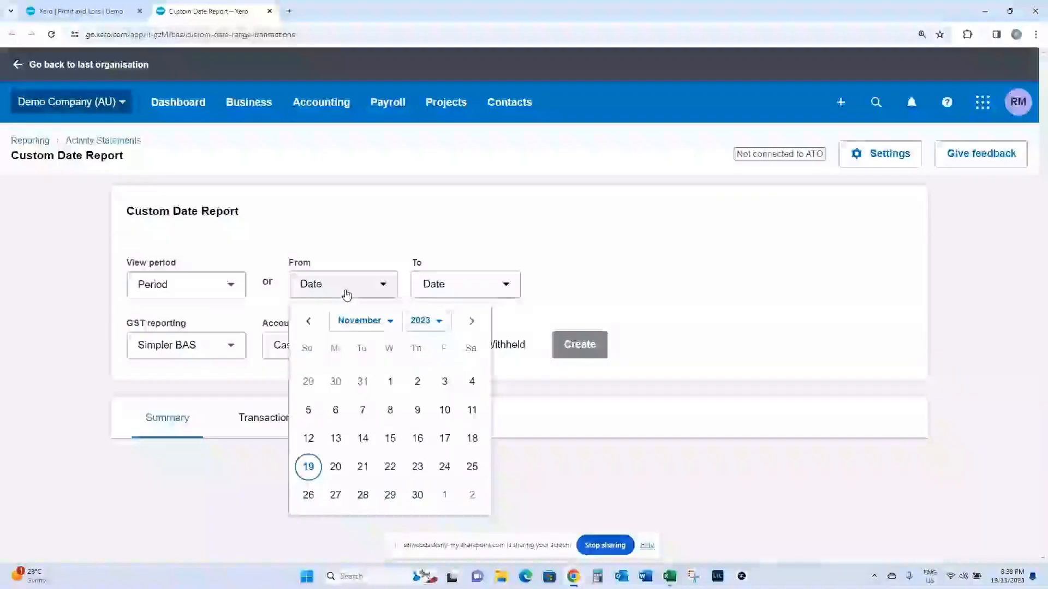
key(Tab)
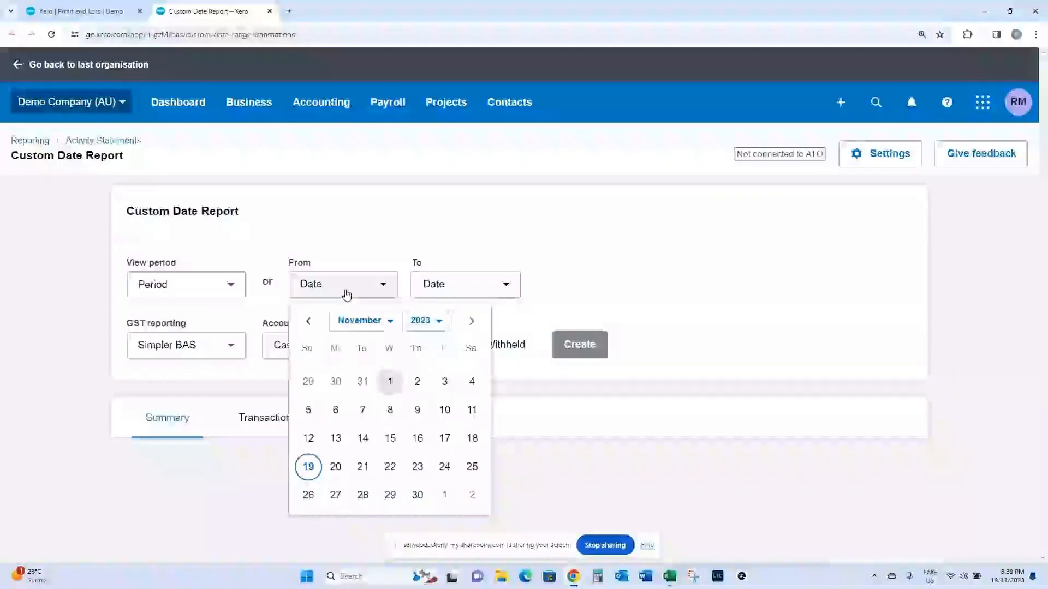
click(309, 323)
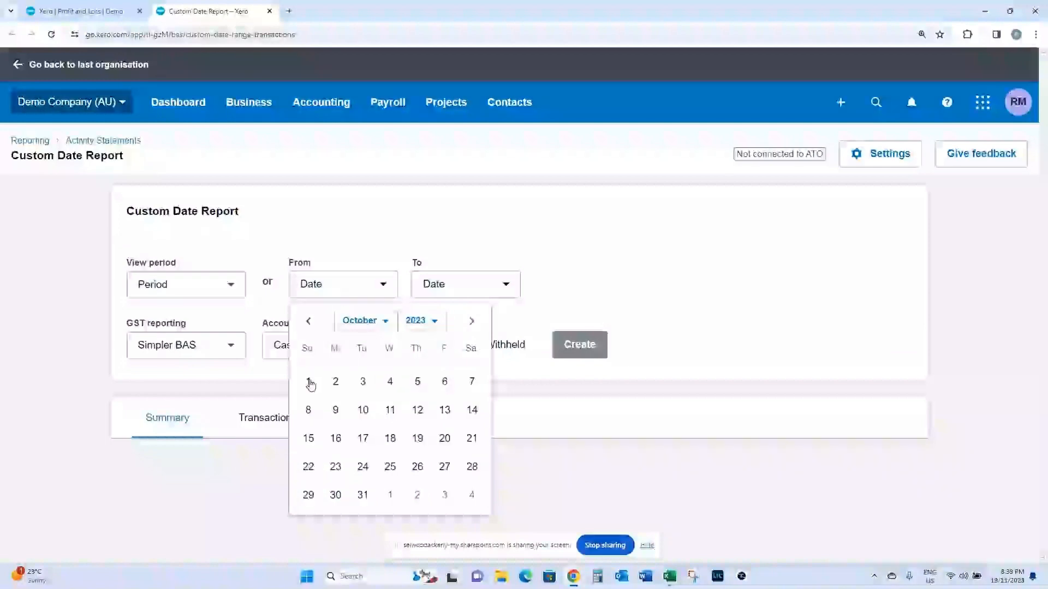
click(309, 382)
click(484, 291)
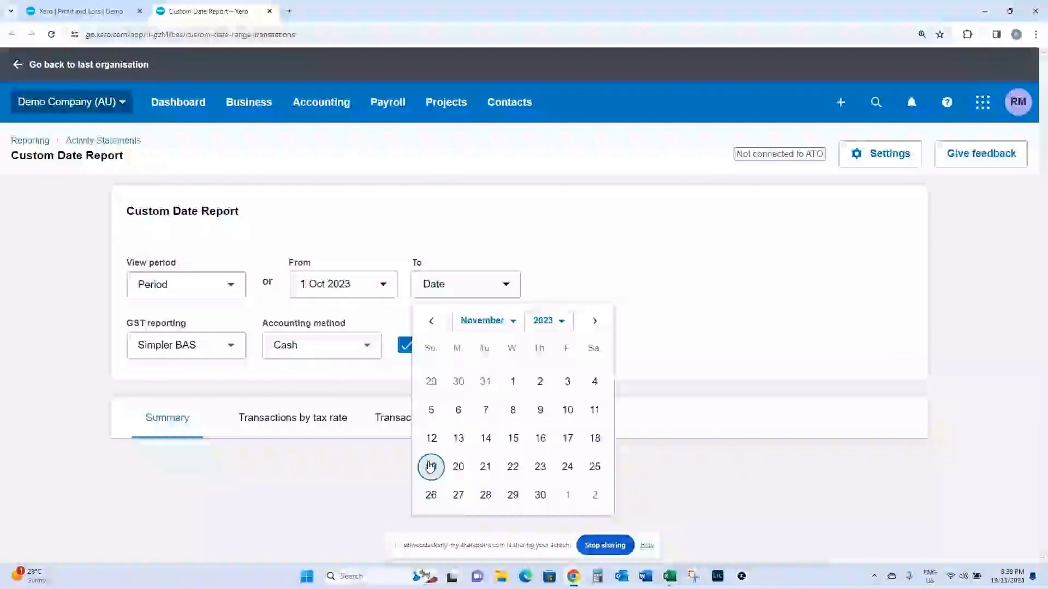
click(431, 466)
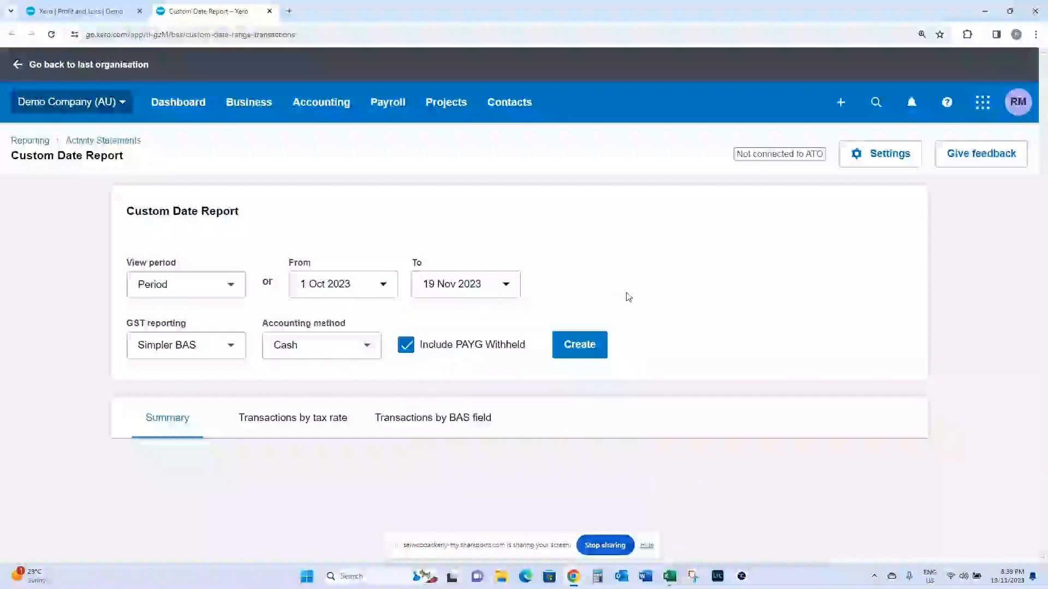
click(594, 345)
Find the 1A GST on sales amount in the Xero report and enter 2534 as GST 1A in Step 3 of the Excel workbook.
scroll(785, 404, down, 1)
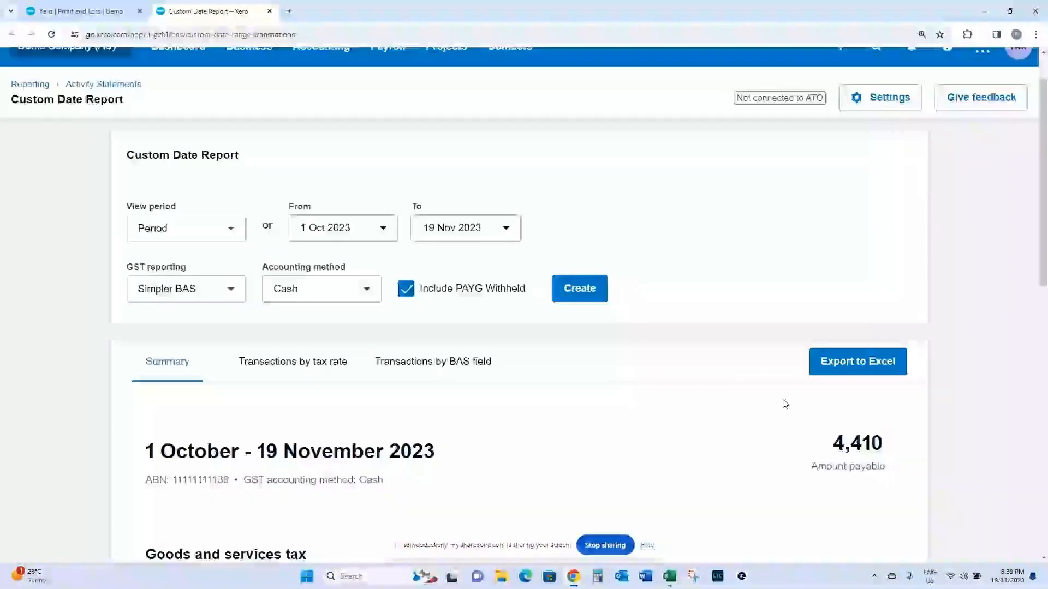
scroll(784, 404, down, 10)
scroll(785, 403, down, 1)
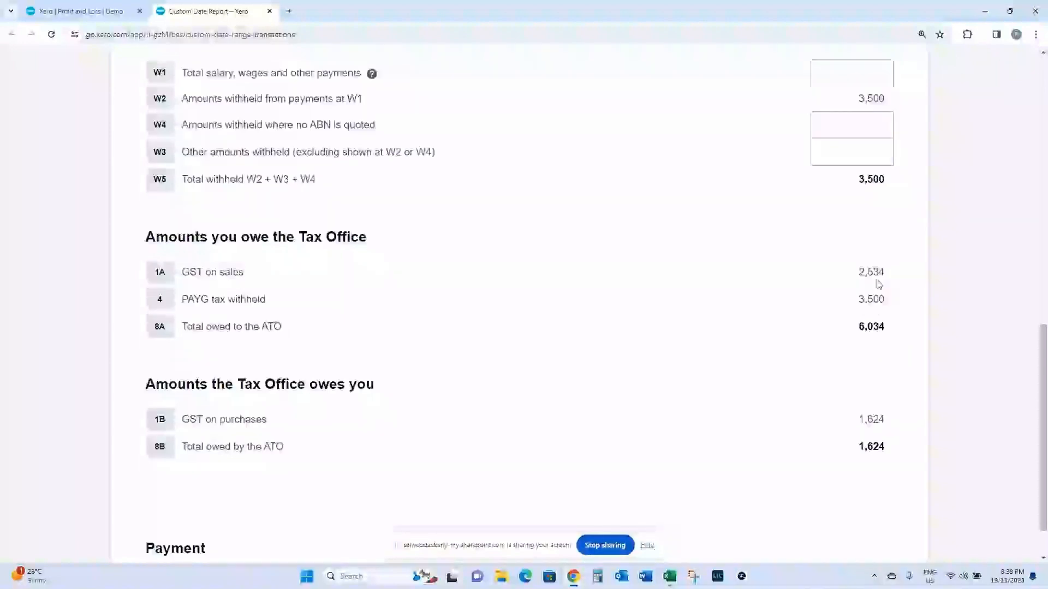
click(669, 576)
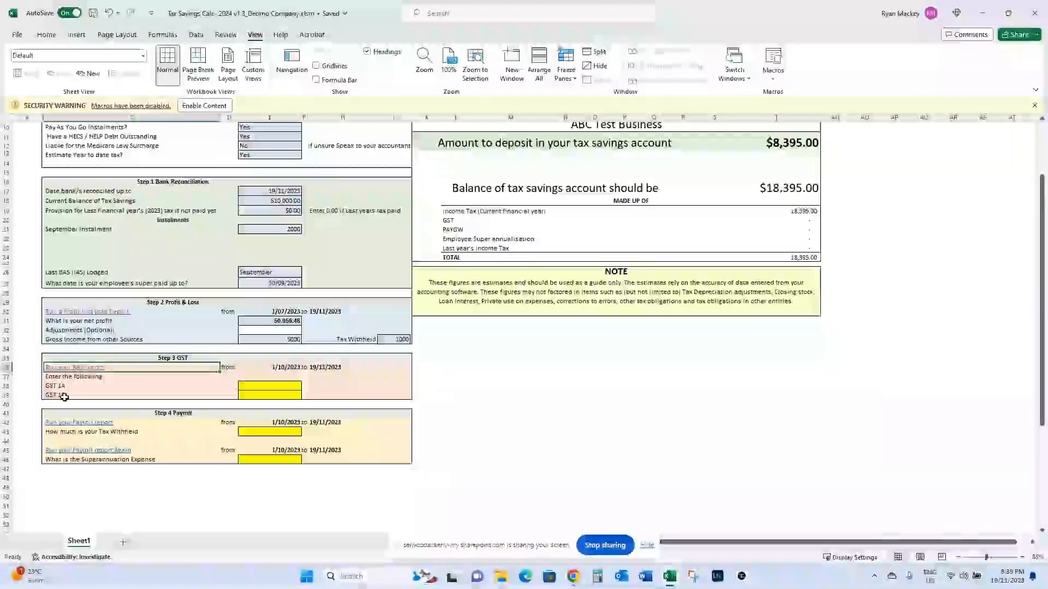
click(670, 577)
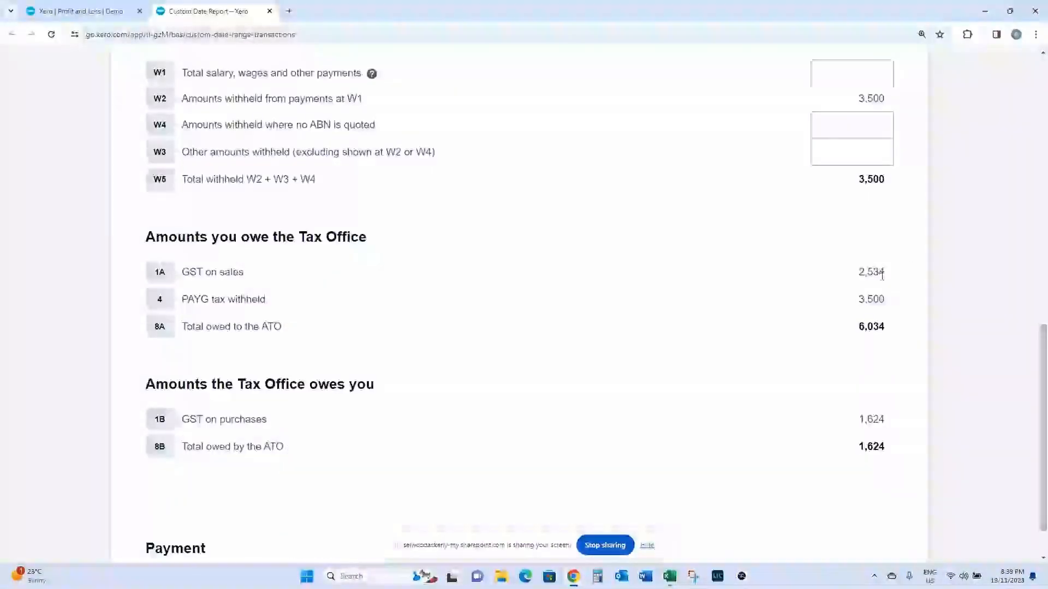
click(669, 574)
click(284, 385)
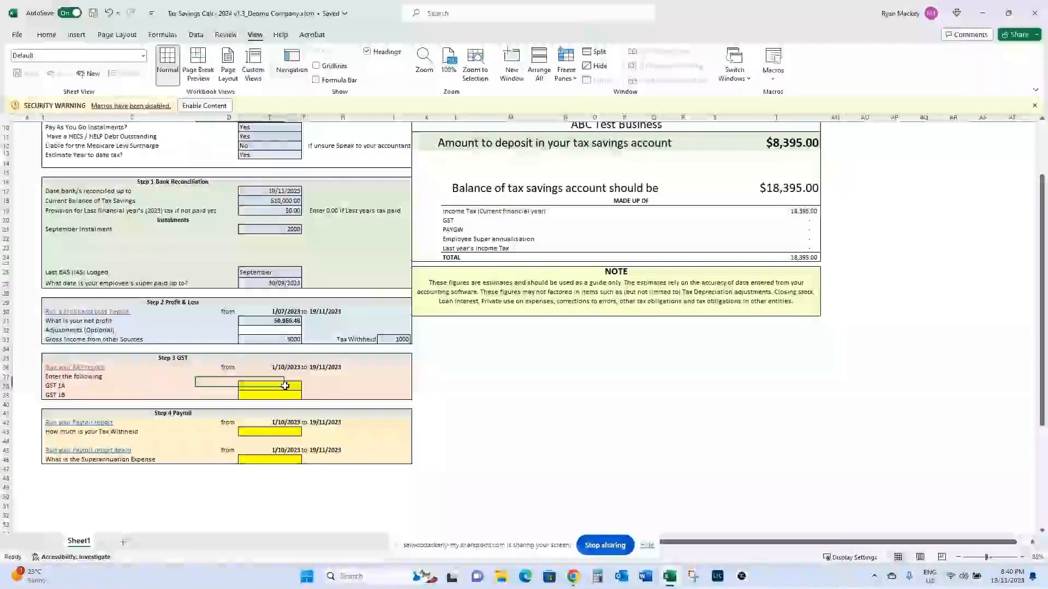
text(2534)
key(Return)
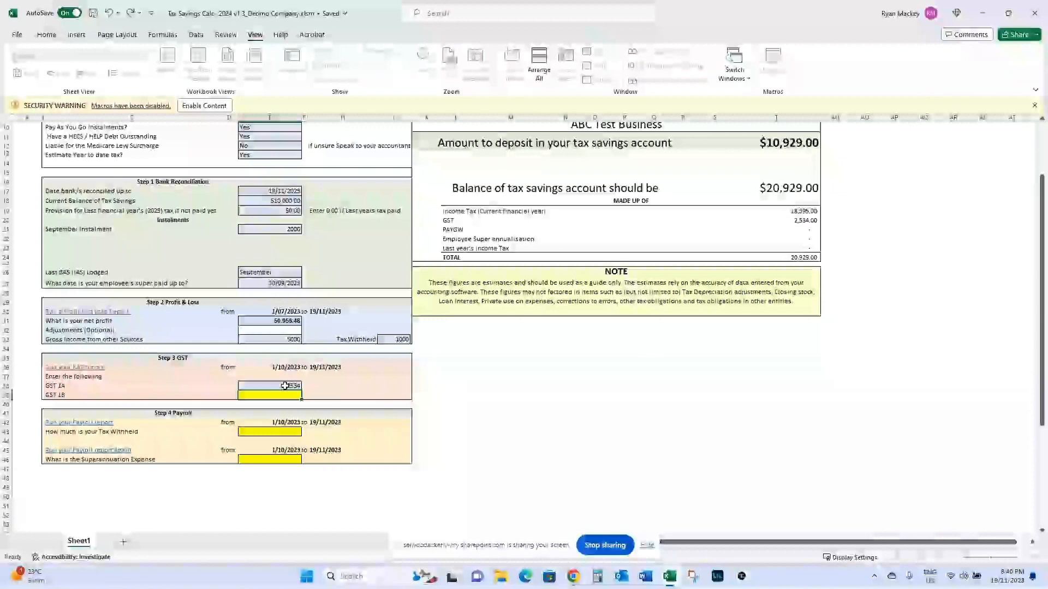
Check the 1B GST on purchases in the Xero report and enter 1624 as GST 1B in the Excel workbook.
click(670, 578)
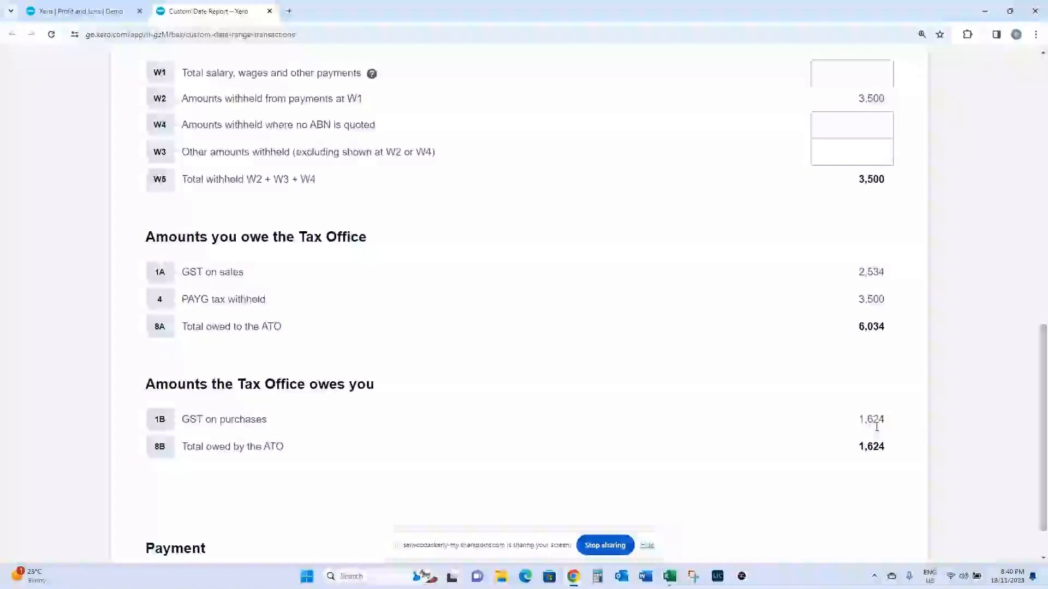
click(671, 576)
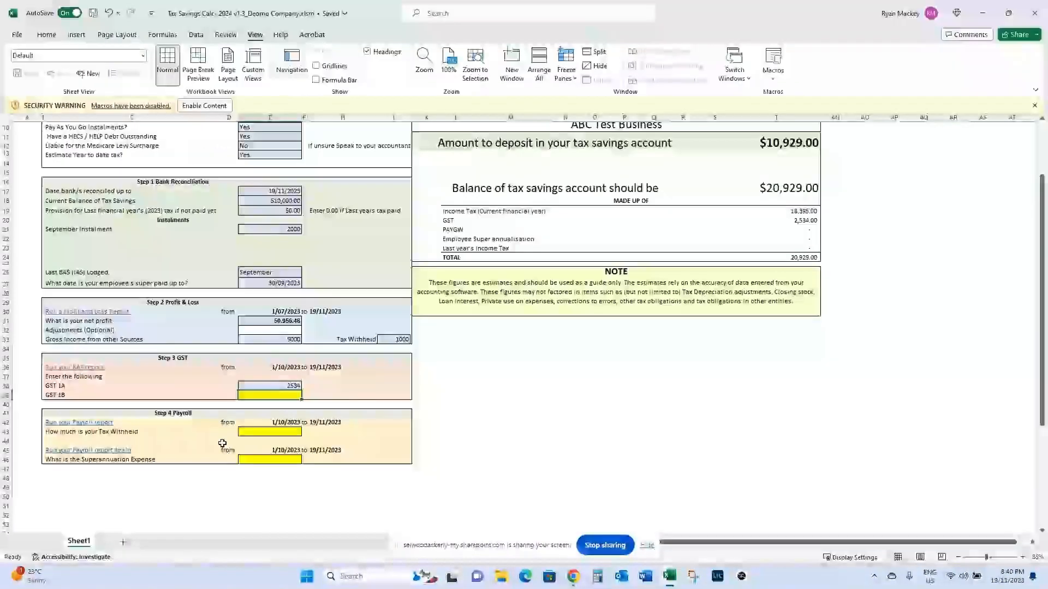
text(1624)
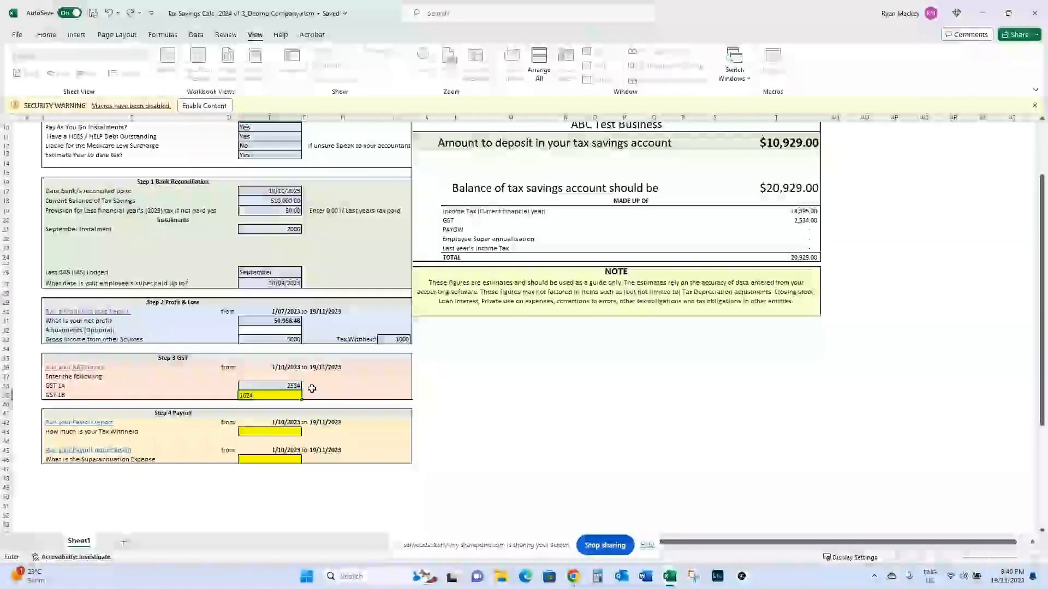
key(Return)
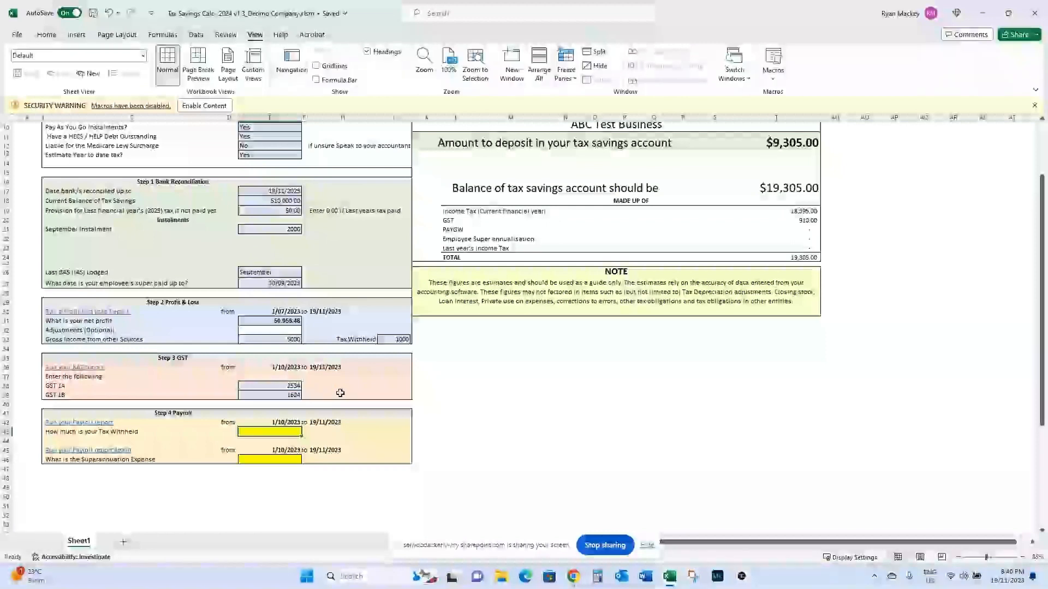
Switch to Xero, open the Activity Statements from the accounting reports, and open a new custom date report from there.
click(571, 577)
click(625, 531)
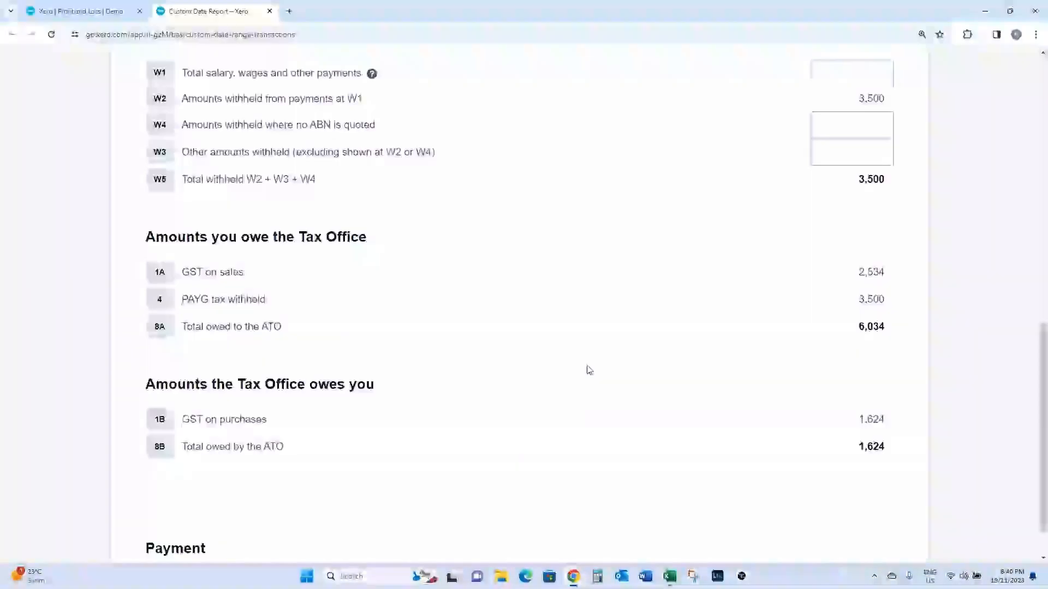
scroll(588, 370, up, 15)
click(320, 115)
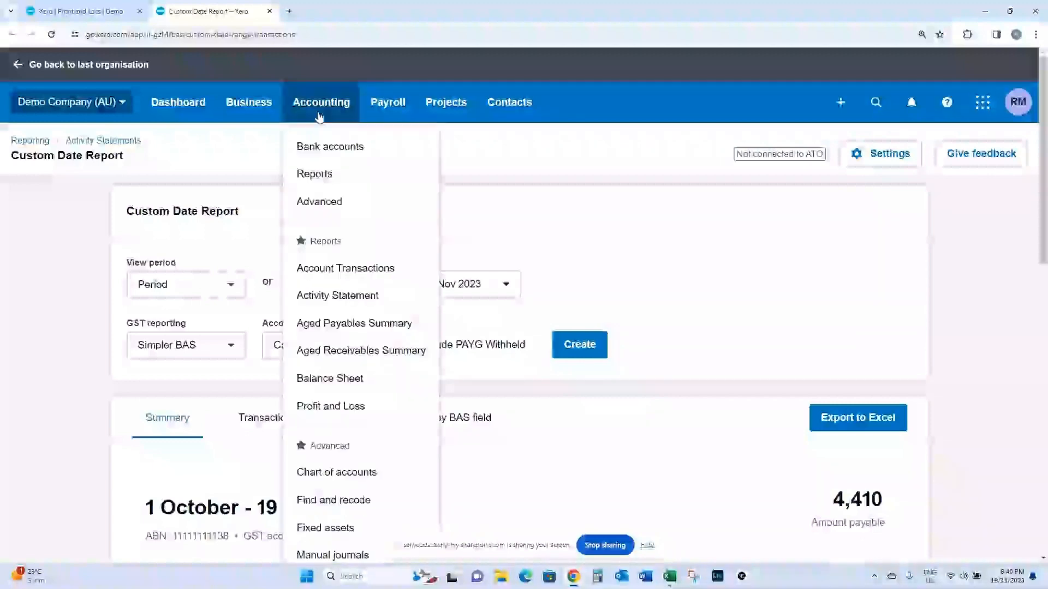
click(402, 301)
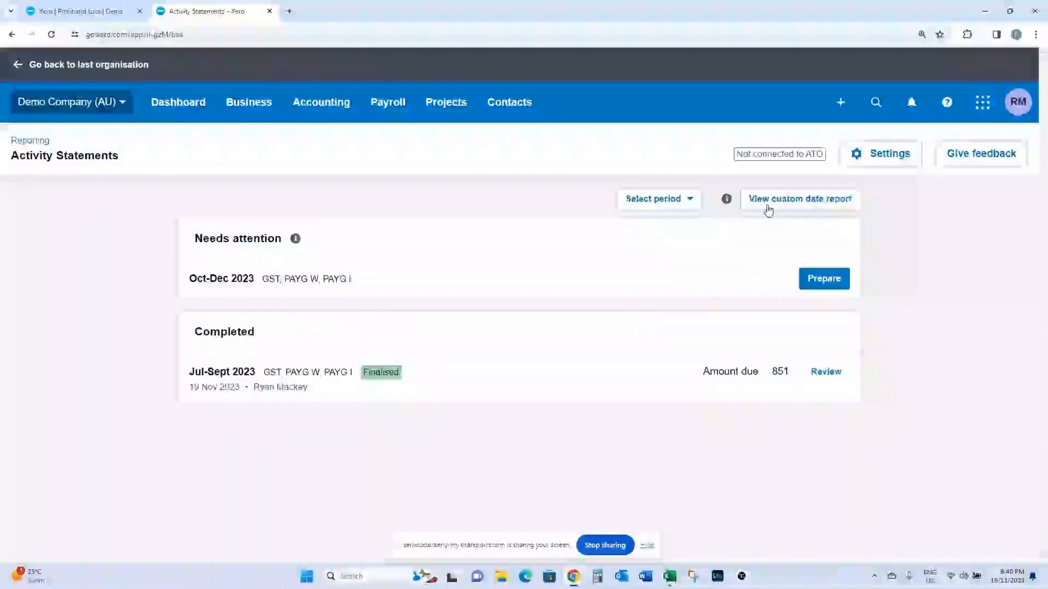
click(813, 206)
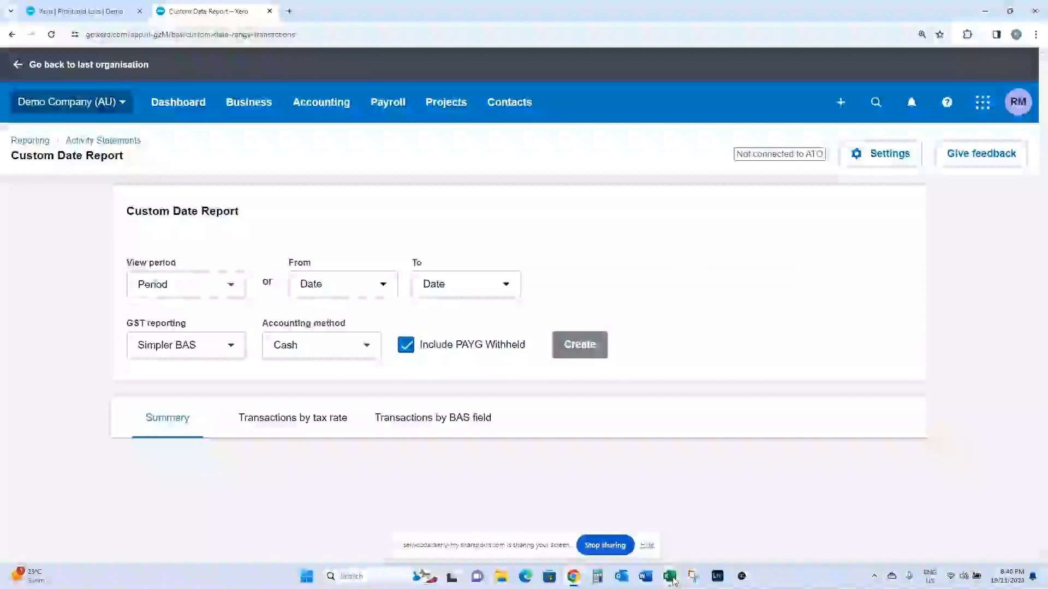
Switch to the Excel tax savings workbook and open the linked Xero payroll report for tax withheld from Step 4.
click(677, 543)
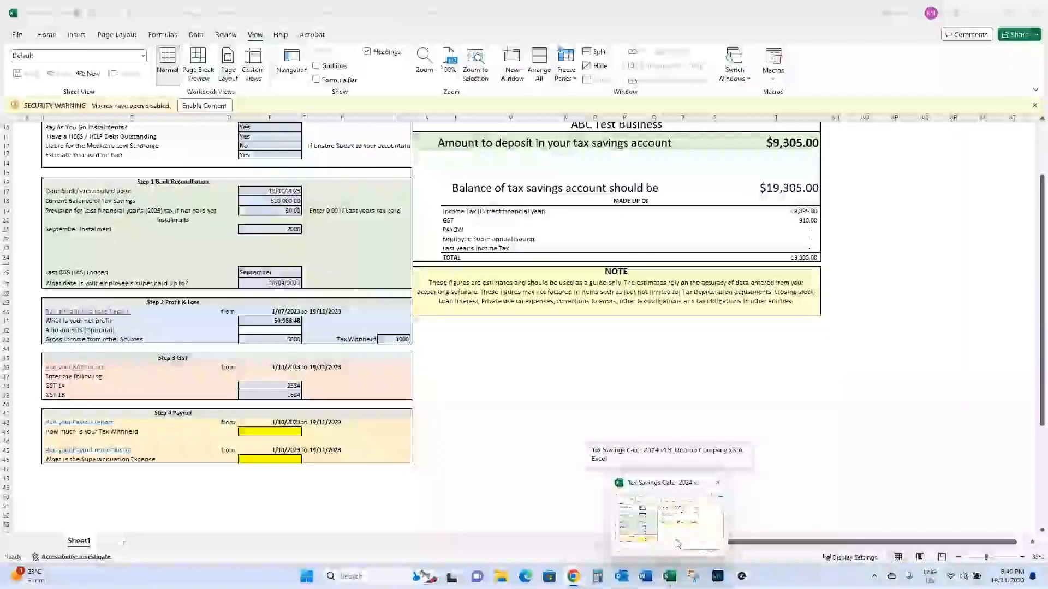
click(676, 543)
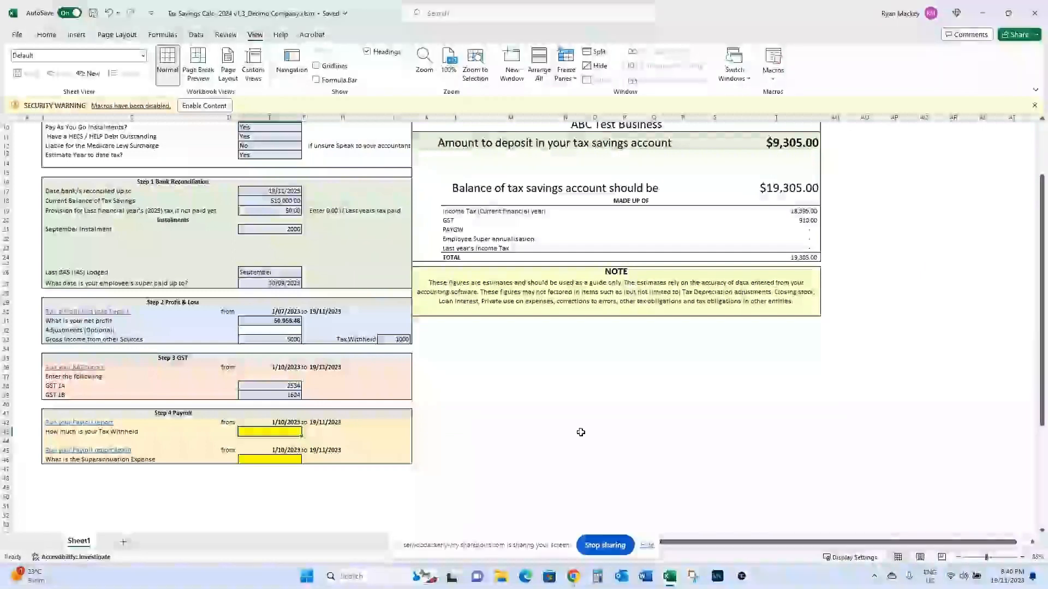
scroll(574, 442, down, 1)
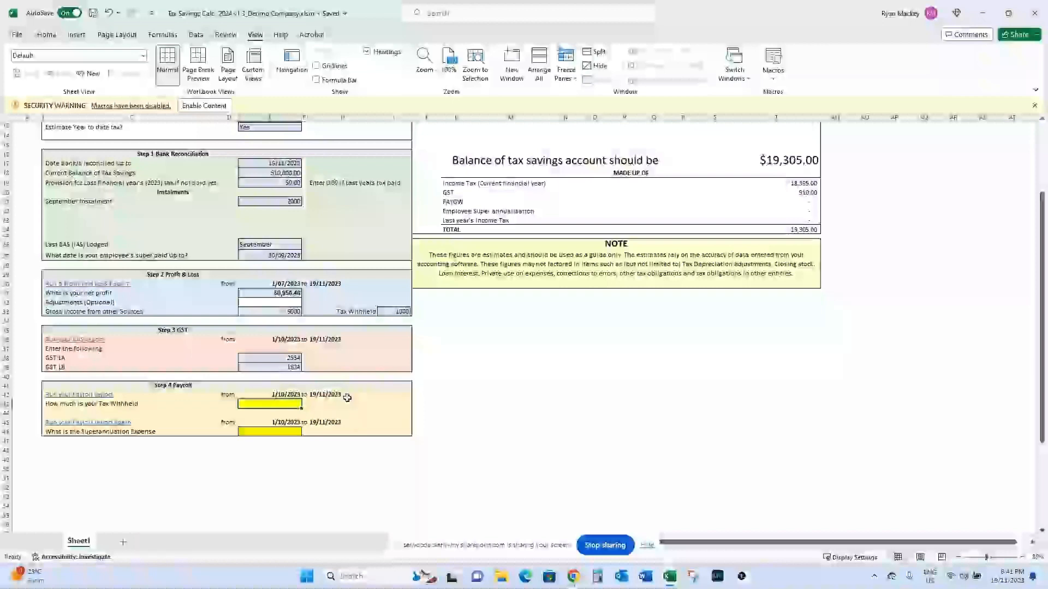
click(81, 395)
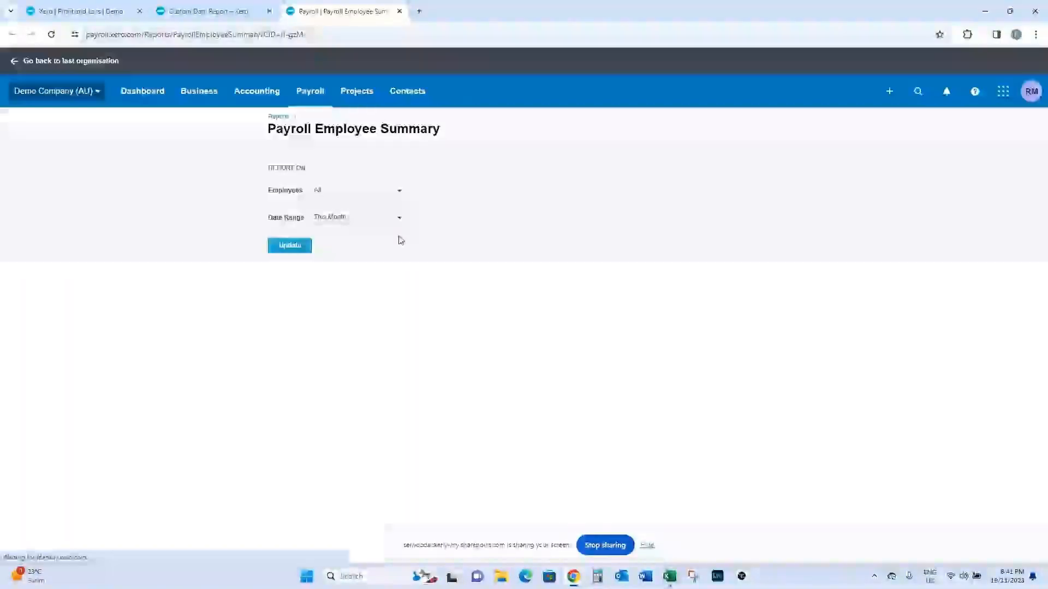
Run the Payroll Employee Summary for a selected date range of 1 Oct 2023 to 19 Nov 2023.
click(363, 219)
click(342, 366)
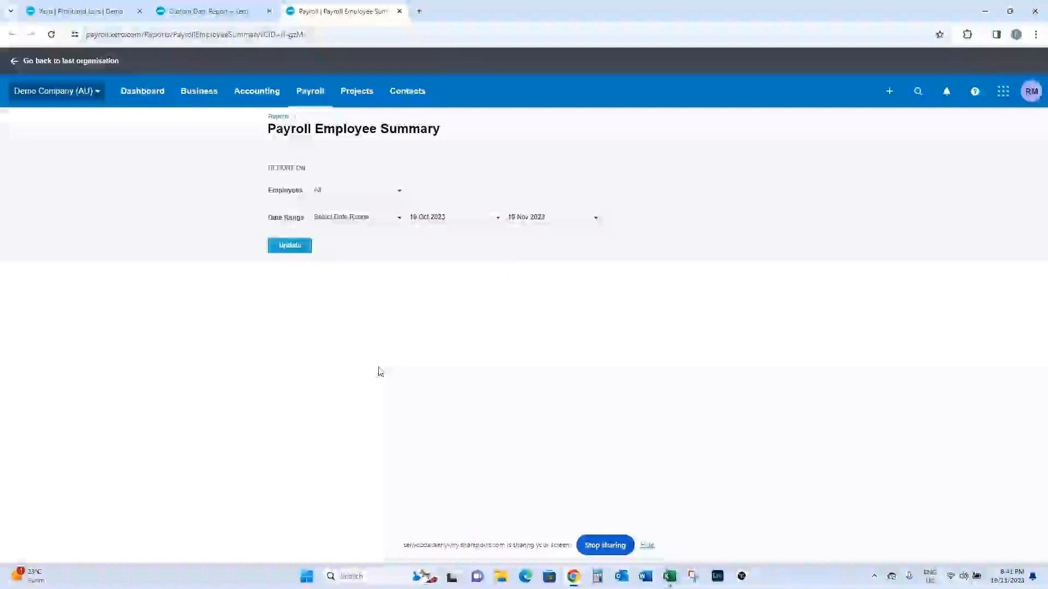
click(363, 221)
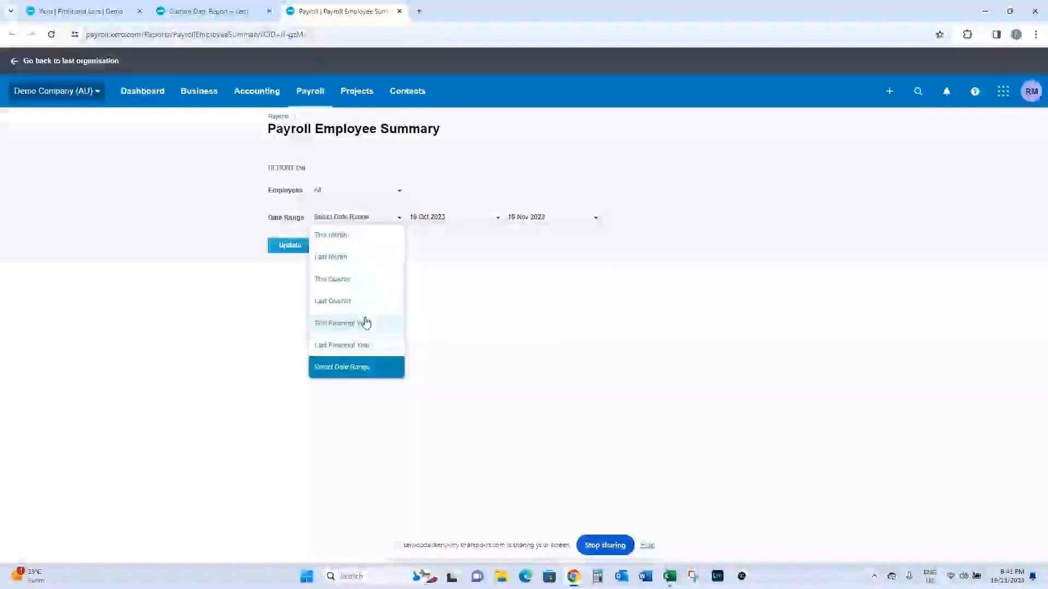
click(363, 370)
click(457, 218)
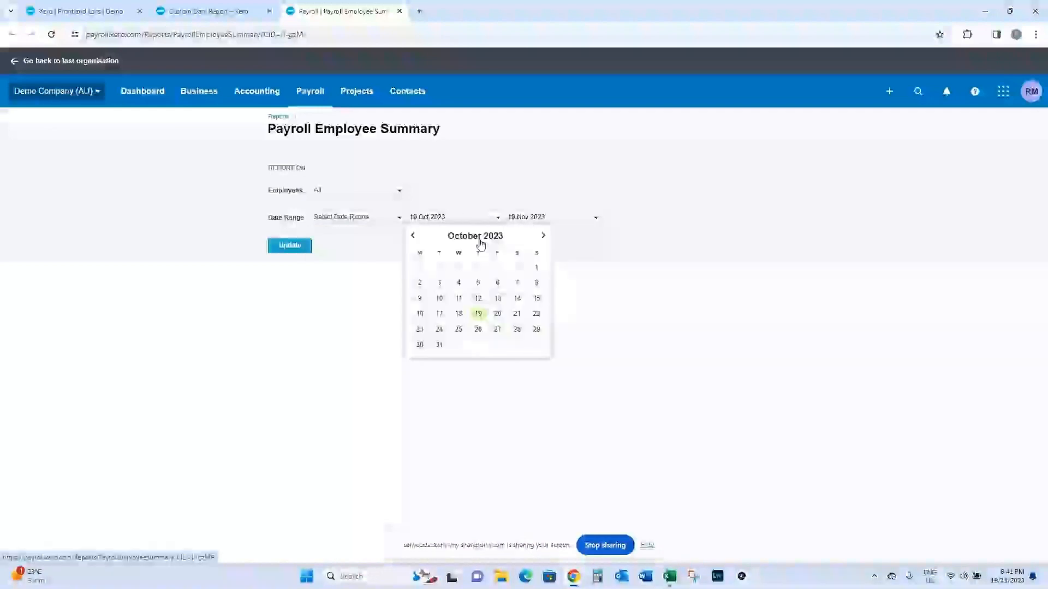
click(536, 267)
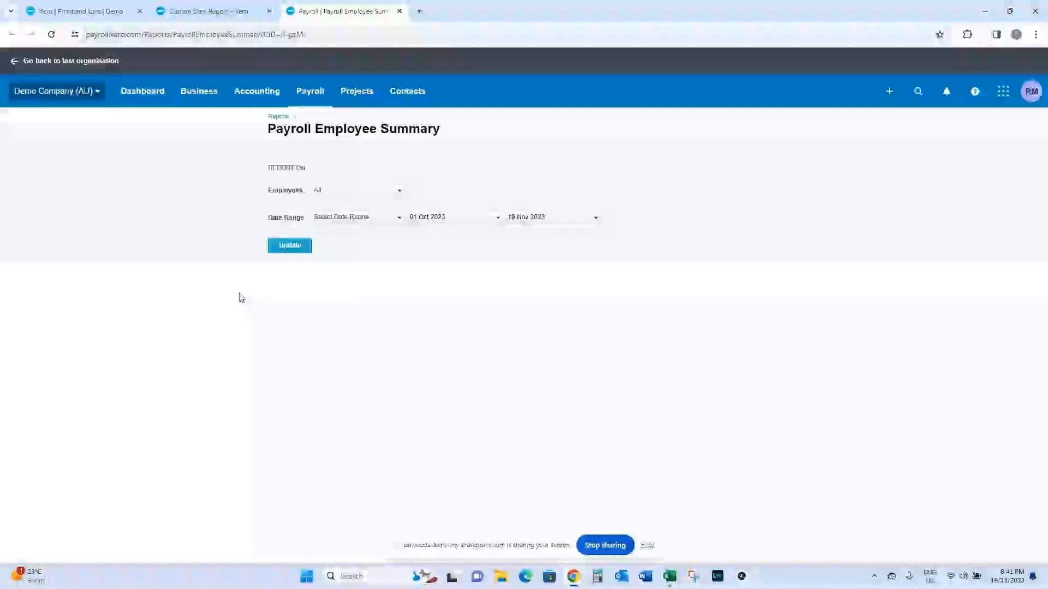
click(290, 245)
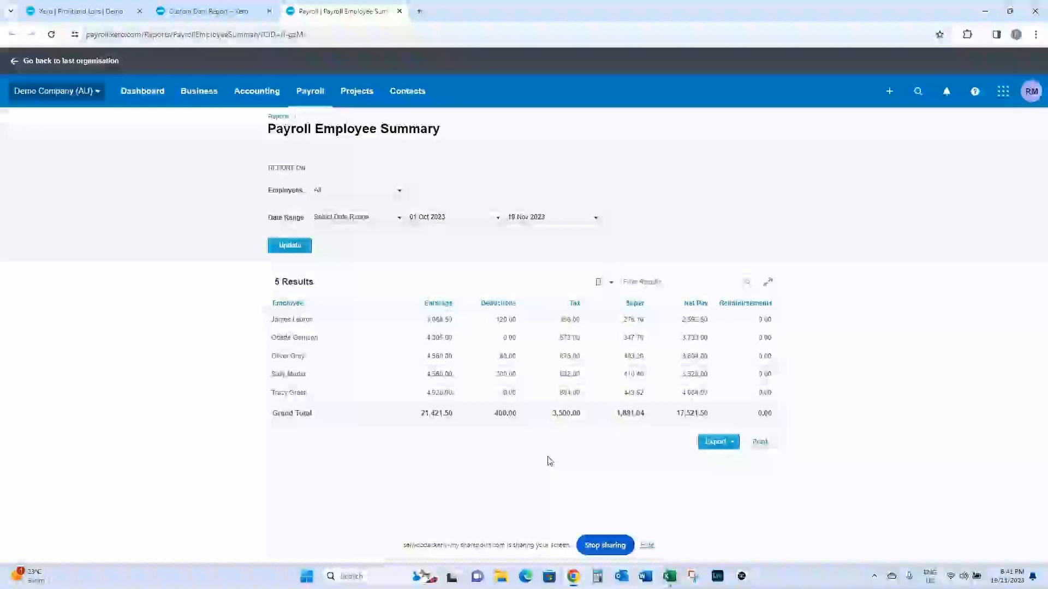
Return to the Excel workbook and enter 3500 as the Tax Withheld in Step 4.
click(672, 581)
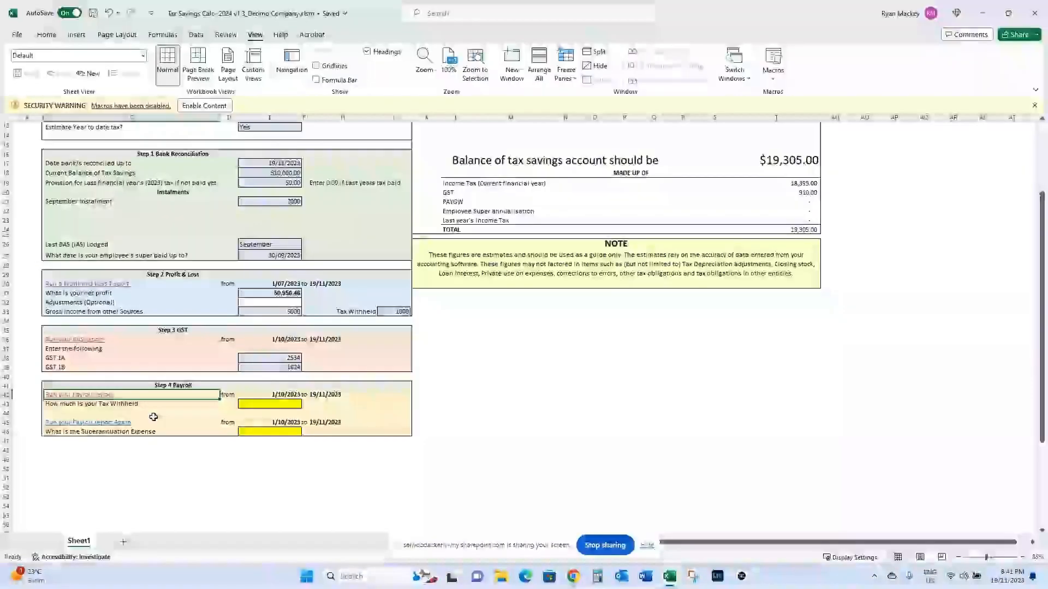
click(259, 405)
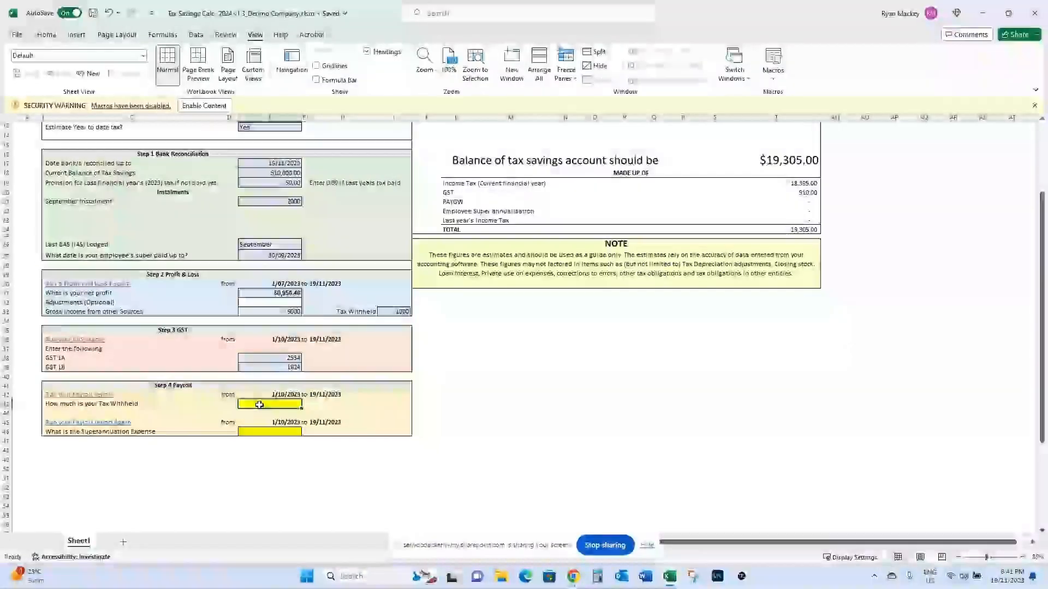
text(870)
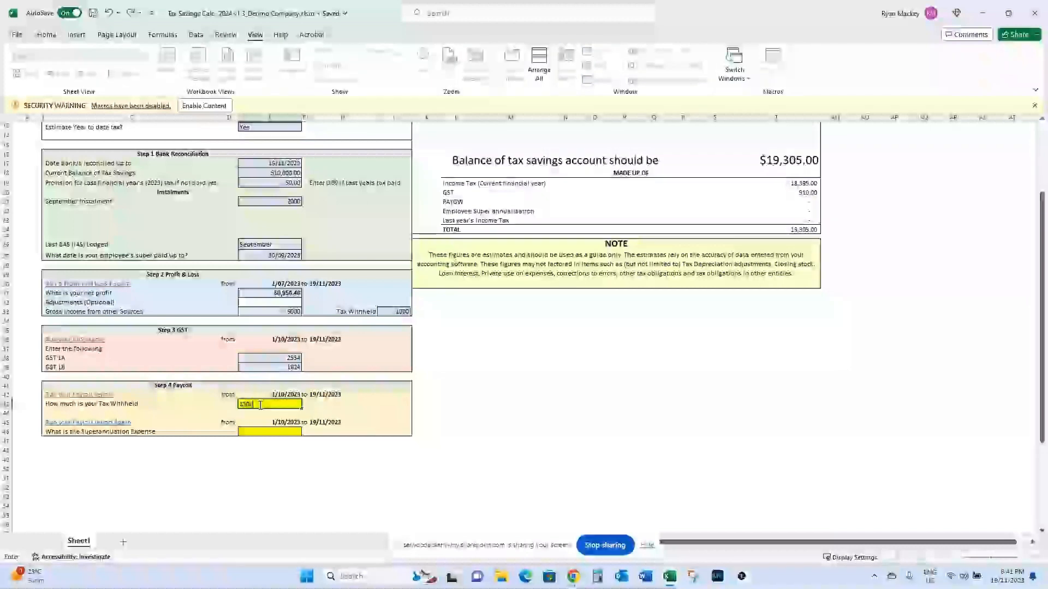
text(0)
key(Return)
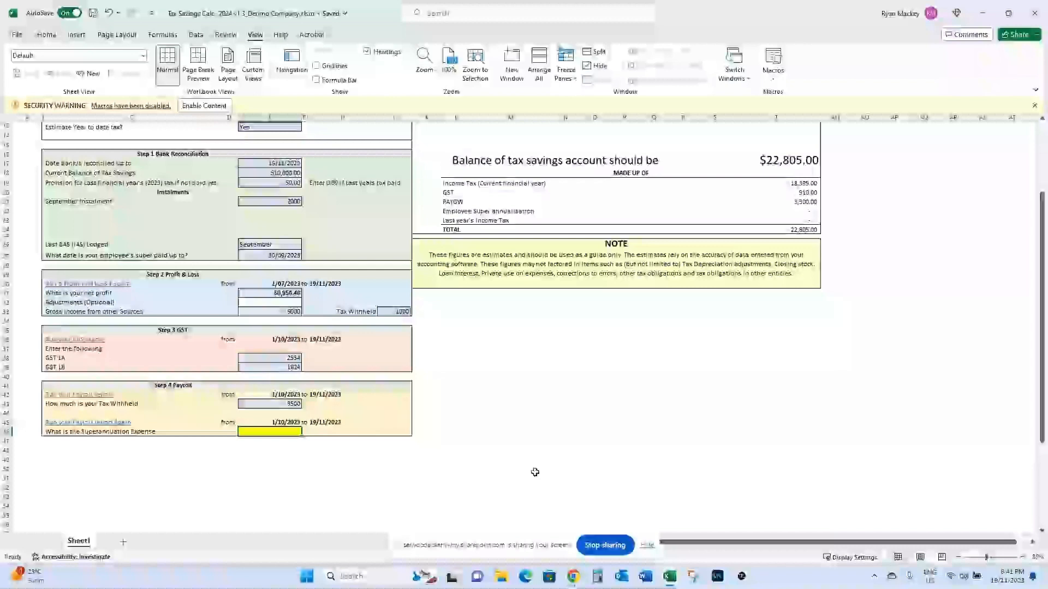
Check the super grand total in the Xero payroll report and enter 1881.04 as the Superannuation Expense in the Excel workbook.
click(666, 576)
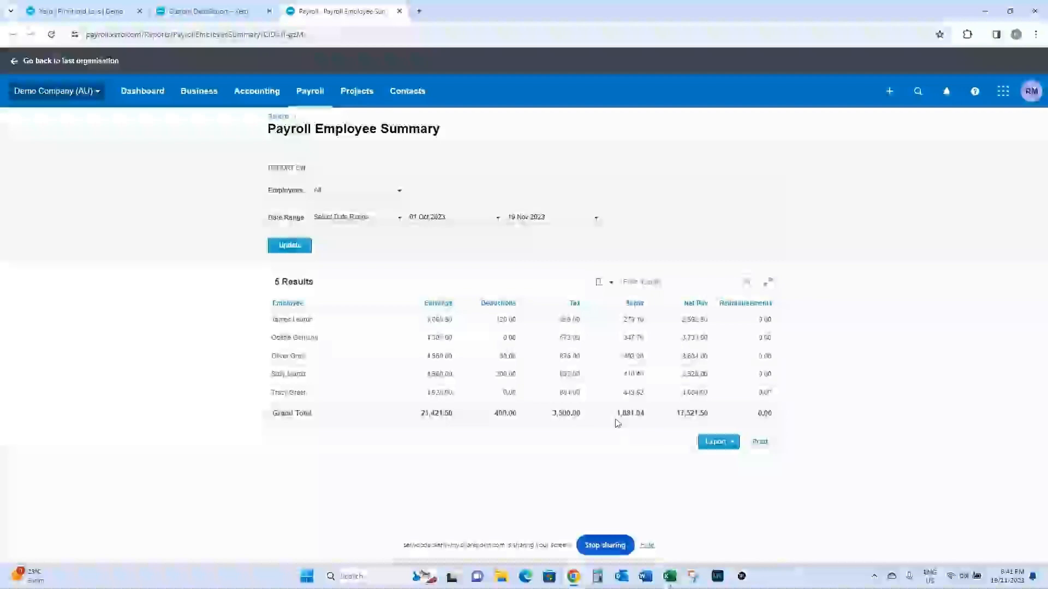
click(669, 577)
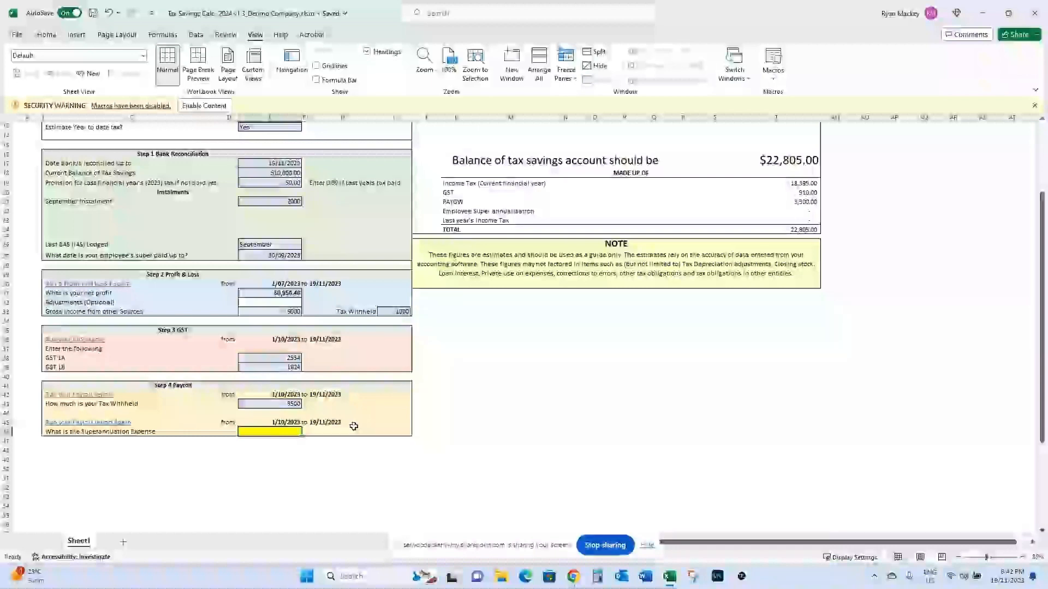
click(669, 577)
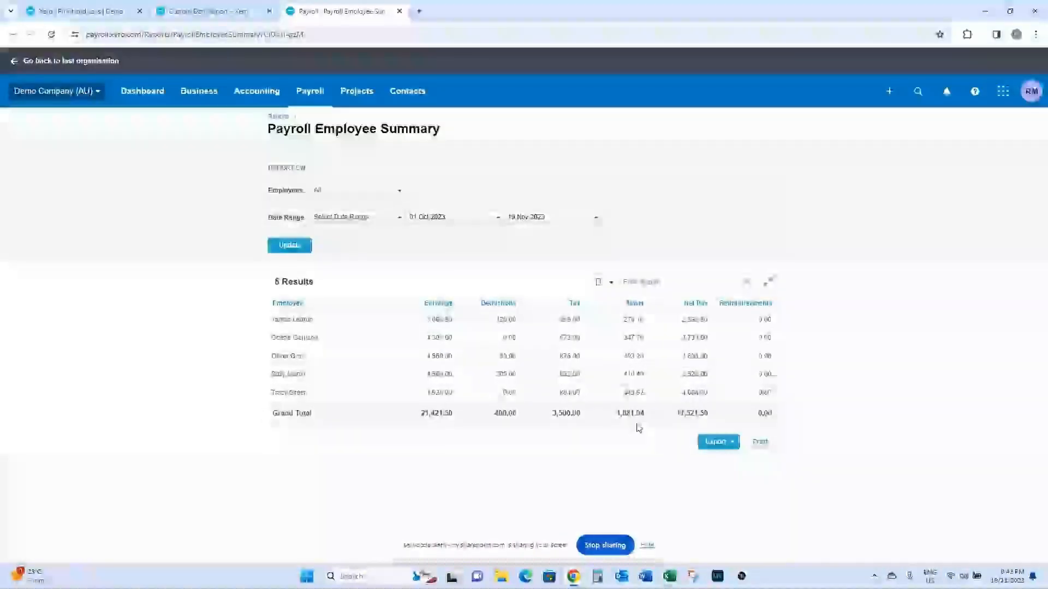
click(669, 578)
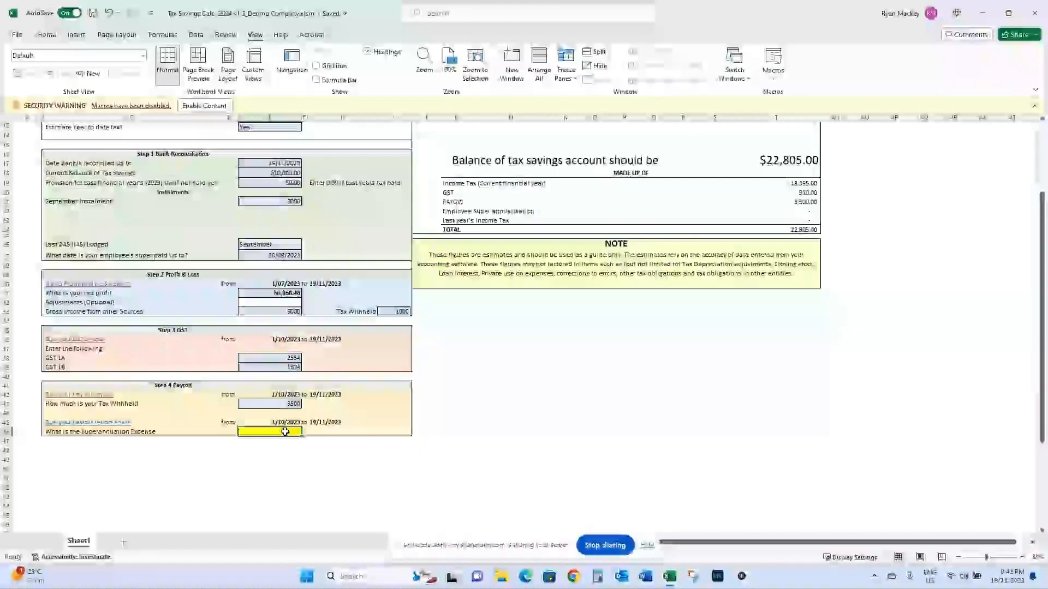
text(1884)
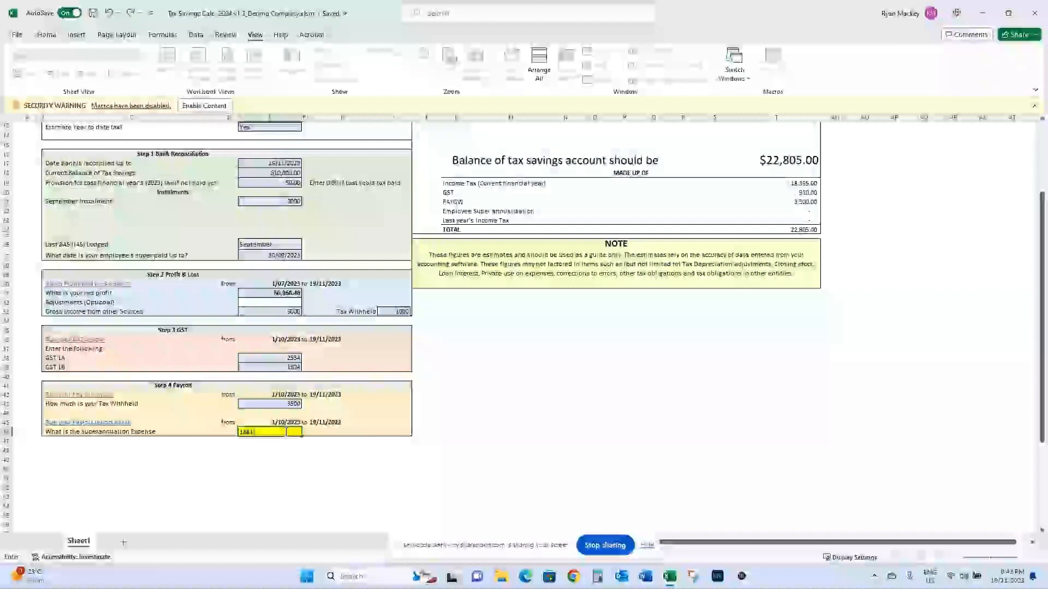
text(.04)
key(Return)
Review the amount to deposit and try 200000 as the Current Balance of Tax Savings in Step 1.
scroll(285, 431, up, 1)
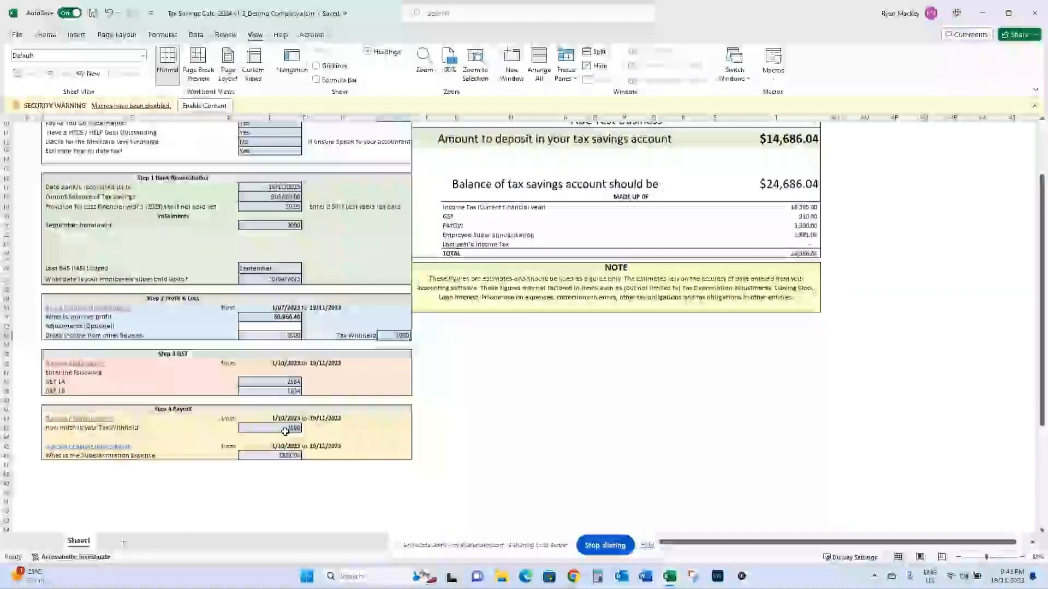
scroll(285, 432, up, 3)
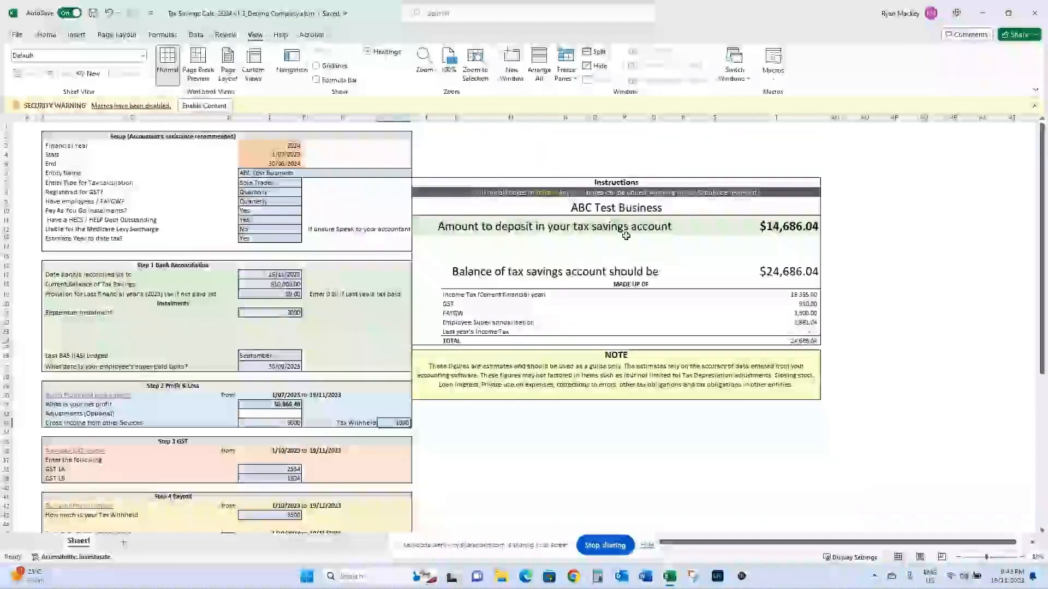
scroll(557, 218, down, 1)
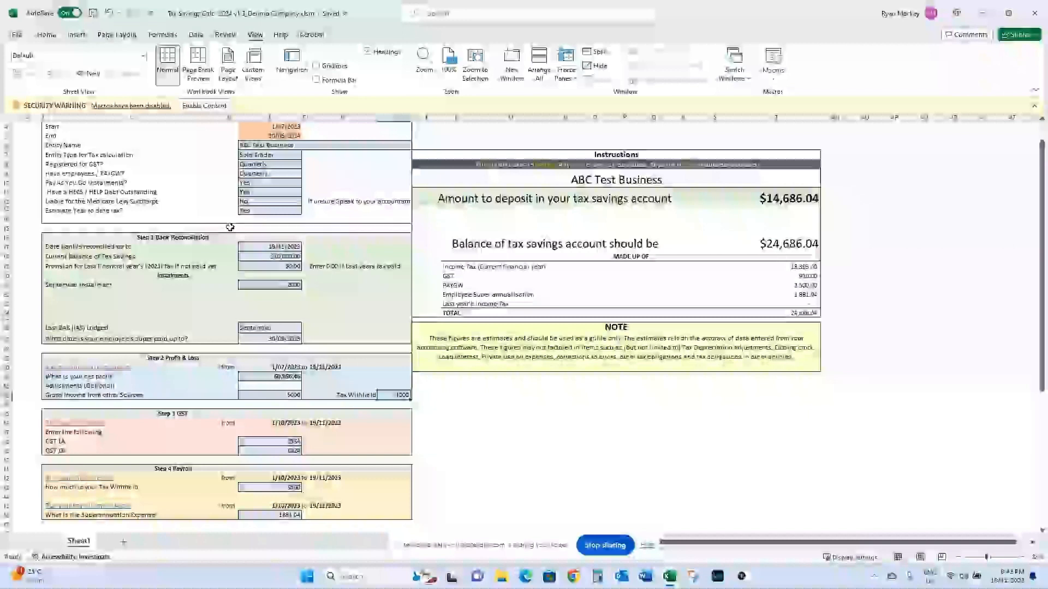
click(297, 255)
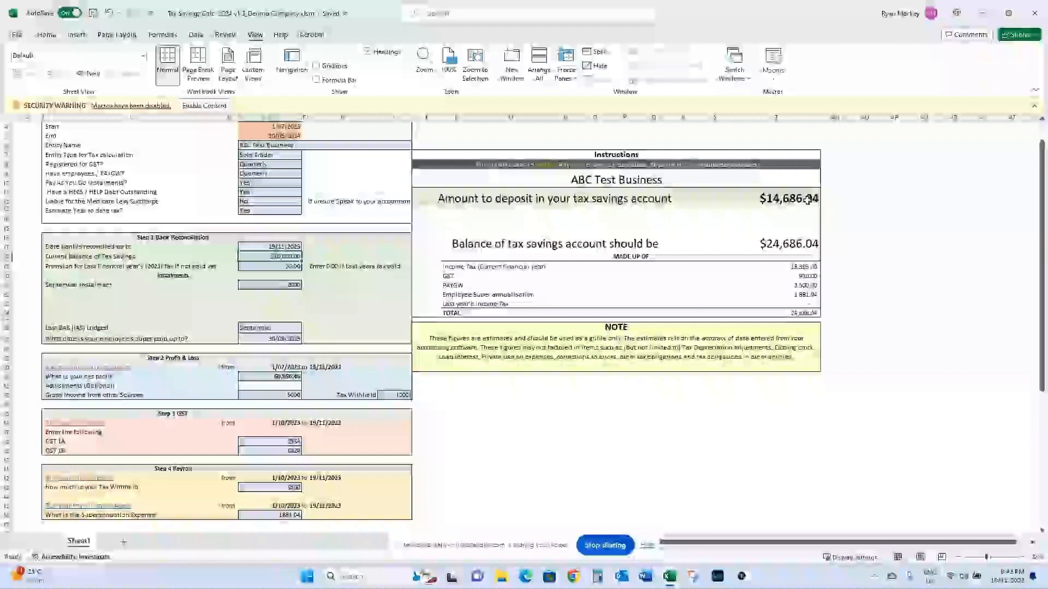
scroll(813, 229, down, 1)
scroll(813, 229, up, 2)
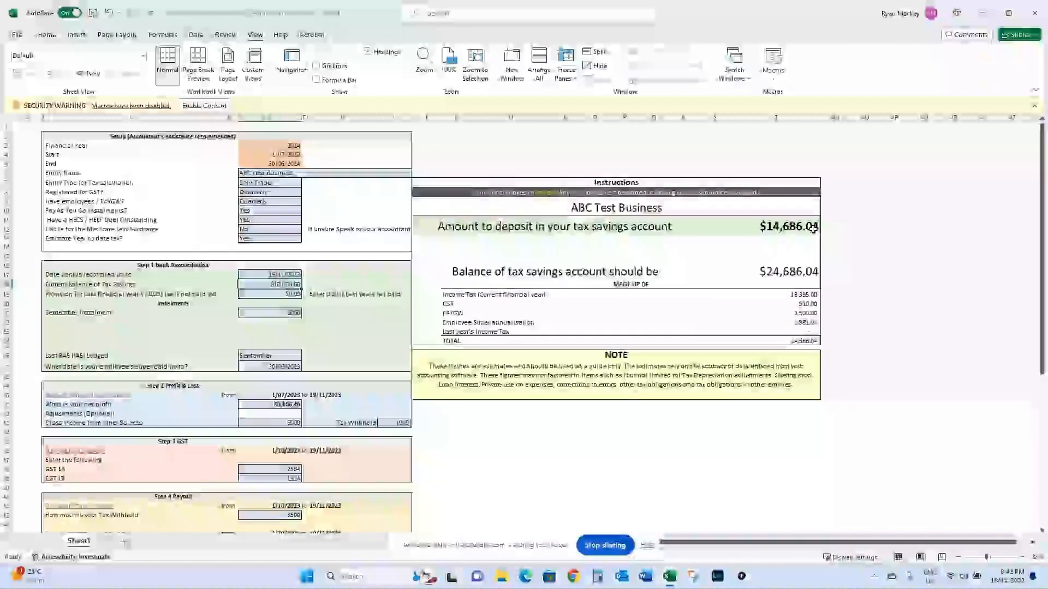
scroll(813, 230, down, 1)
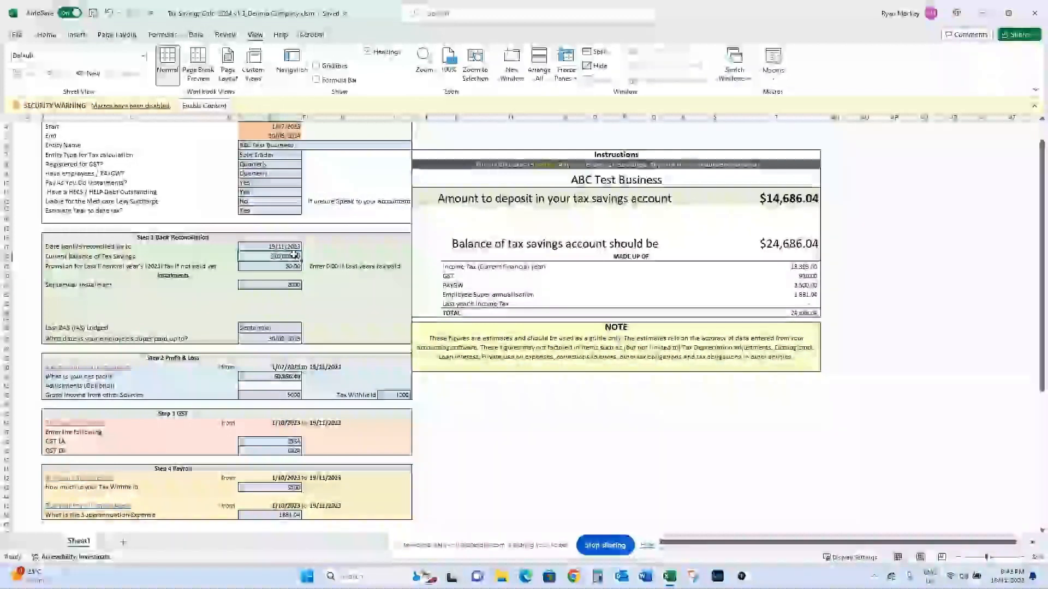
text(3)
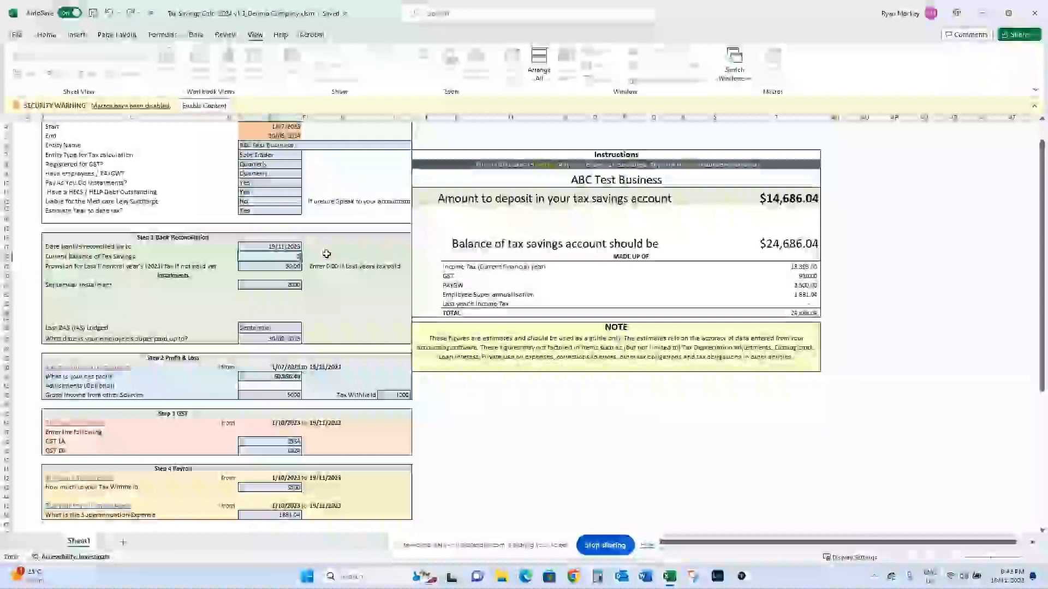
text(00000)
key(Return)
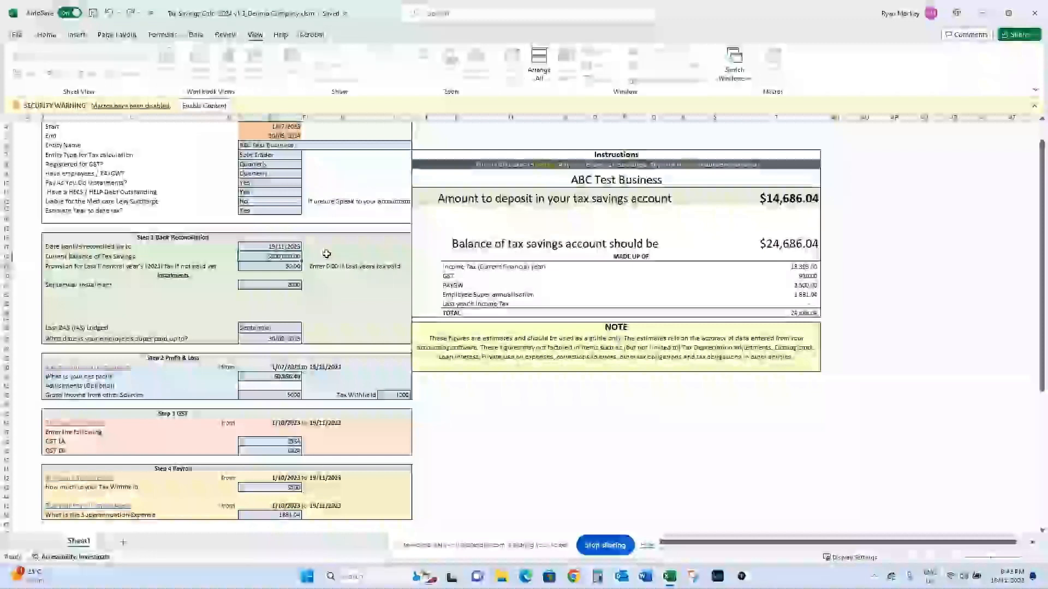
Set the Current Balance of Tax Savings in Step 1 to 20000.
click(287, 257)
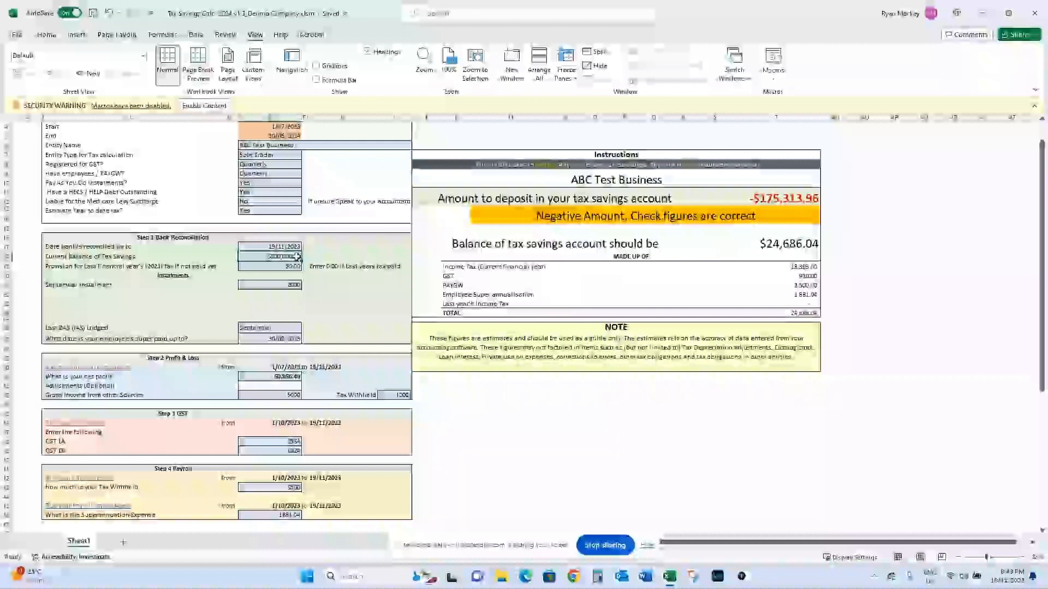
text(200,)
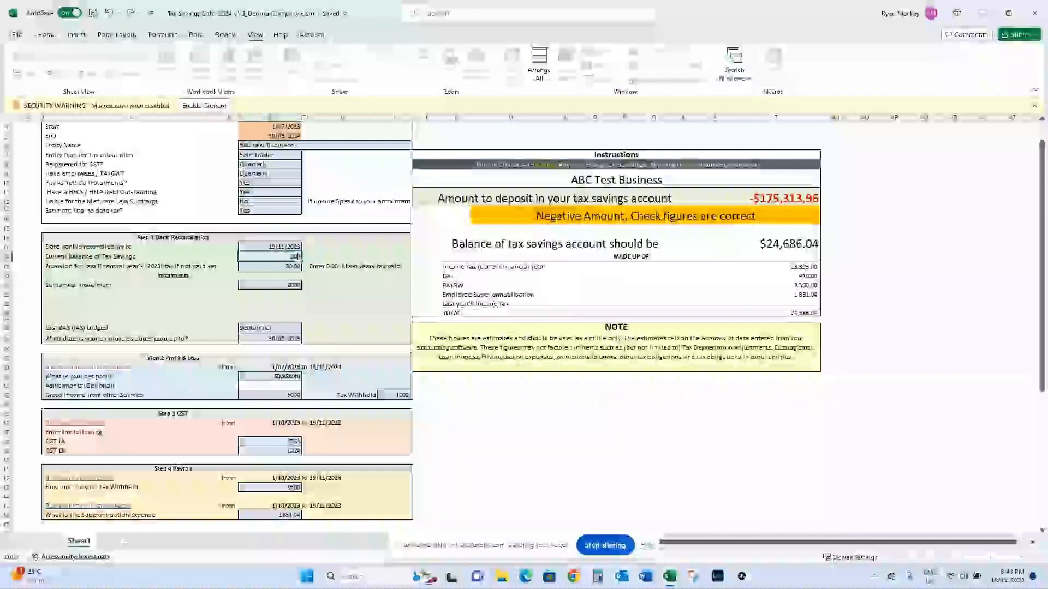
text(000)
key(Return)
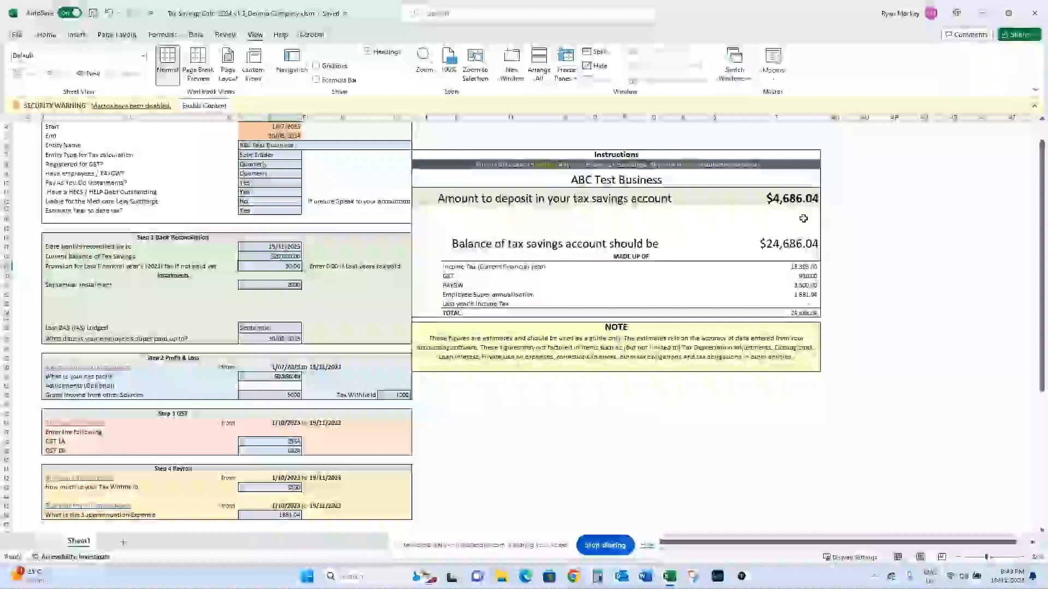
Open the linked Xero Profit and Loss report from Step 2, check its net profit, and return to the Excel workbook's deposit summary.
scroll(799, 222, down, 1)
scroll(794, 226, up, 1)
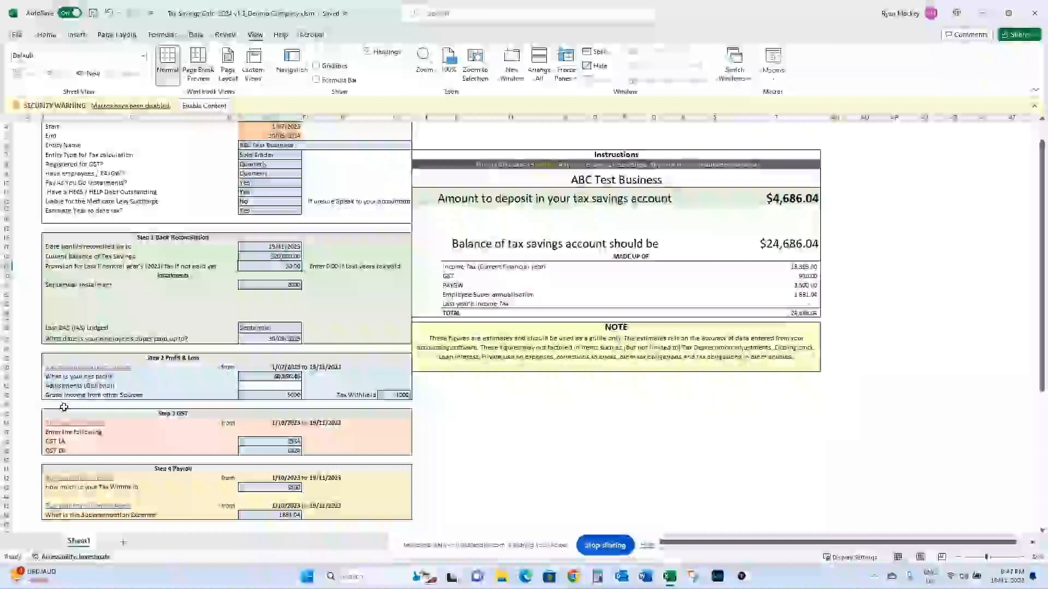
click(100, 367)
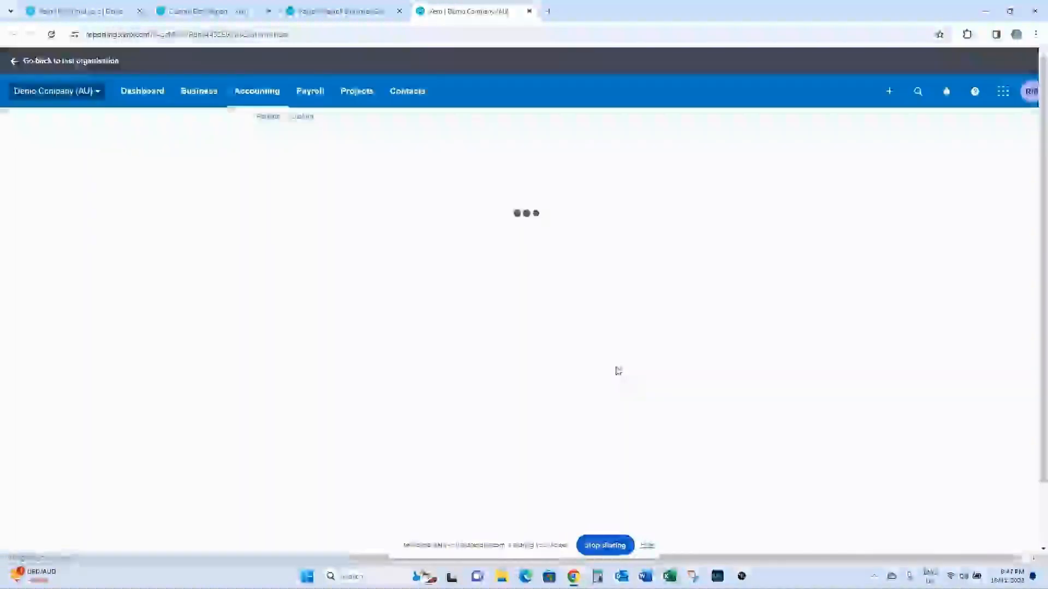
scroll(347, 398, down, 6)
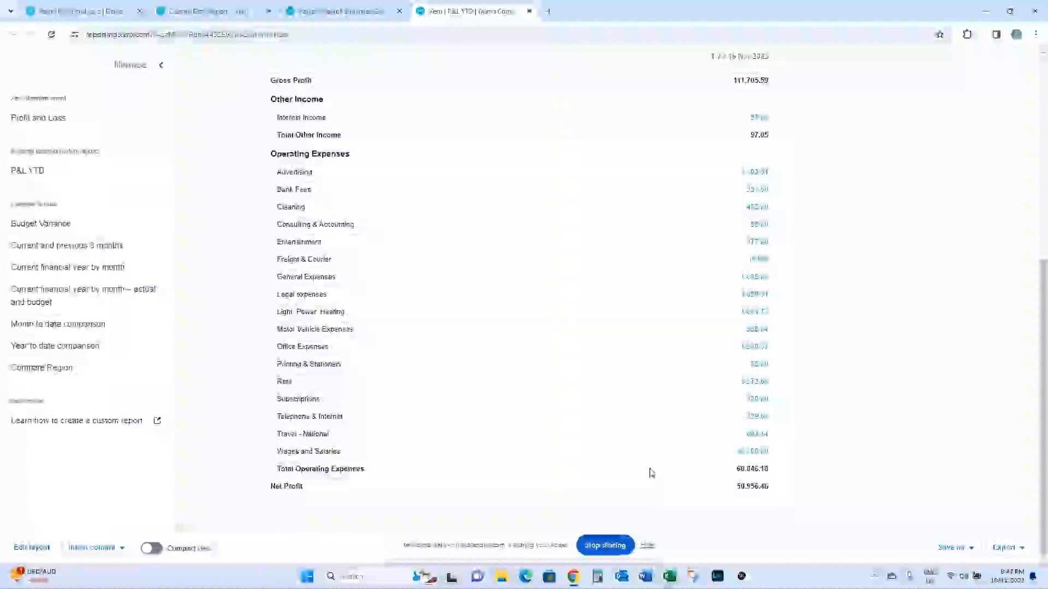
mouse_move(670, 577)
click(664, 484)
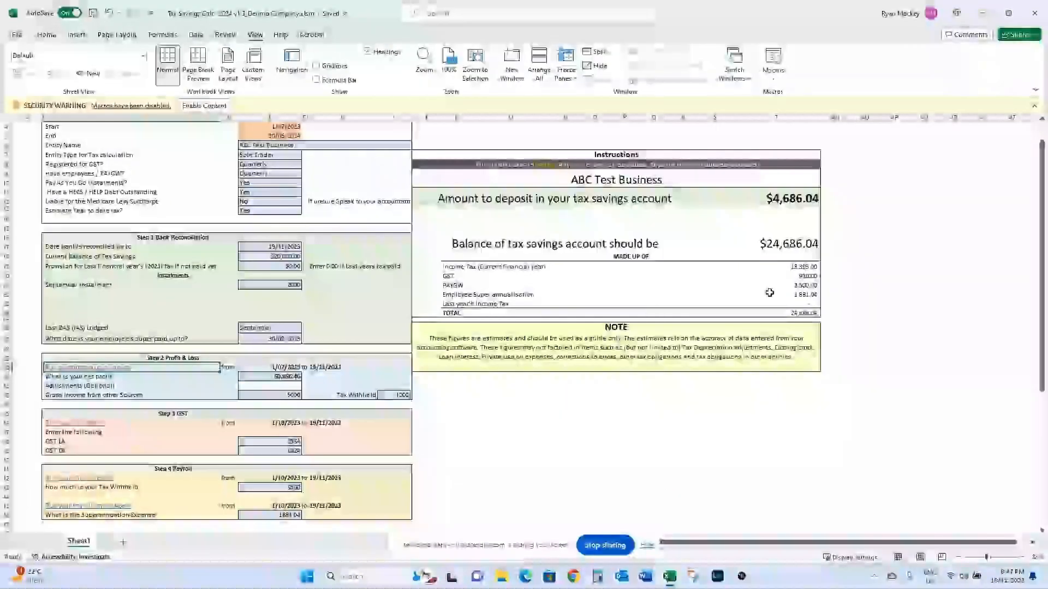
scroll(770, 293, up, 1)
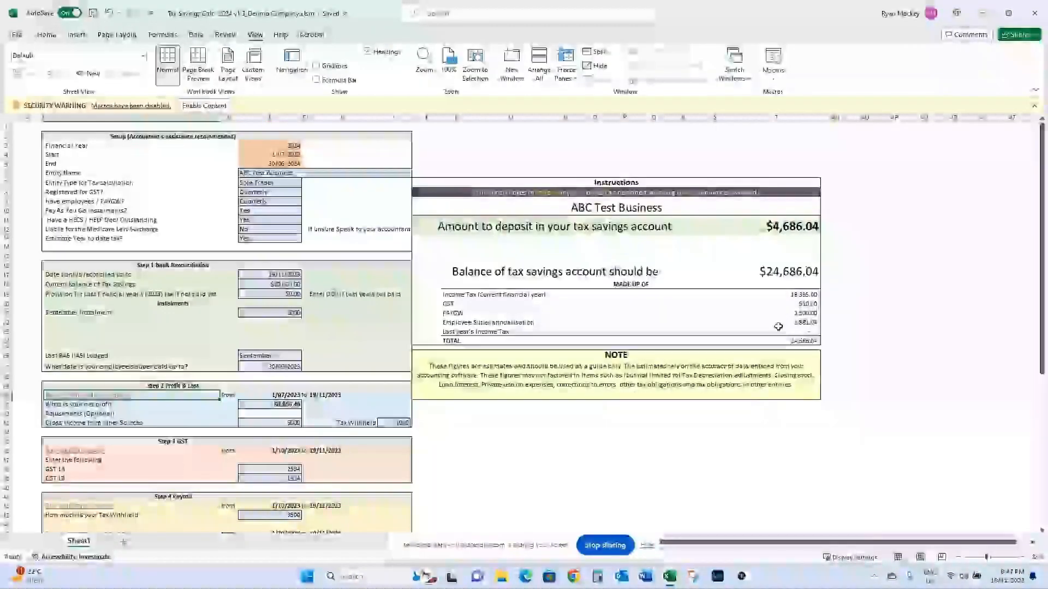
scroll(778, 326, down, 1)
scroll(778, 326, up, 1)
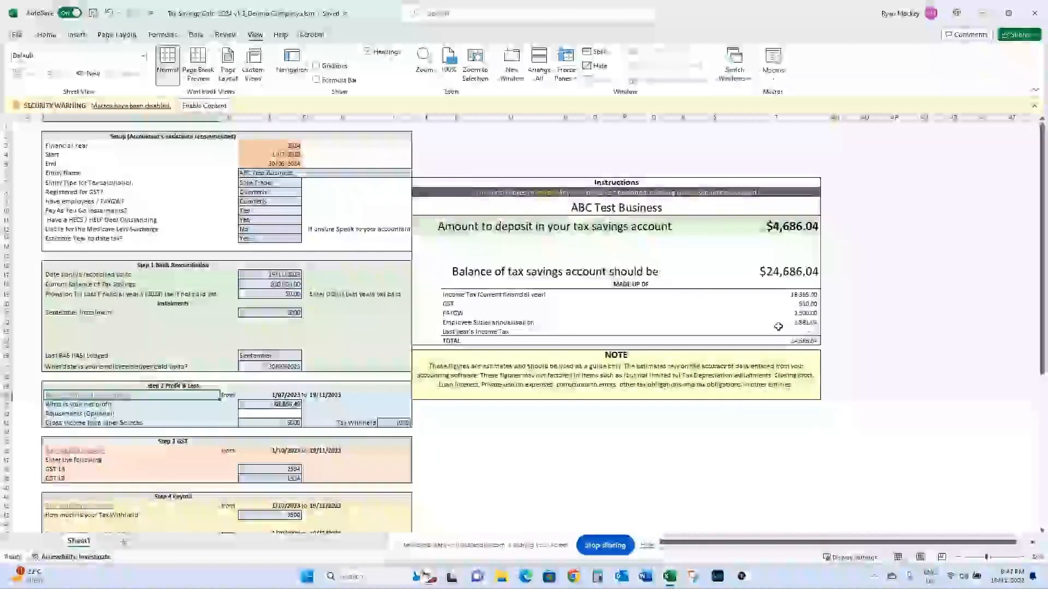
Review the income and expense lines in the Xero P&L YTD report, and examine the Excel workbook's entries and deposit summary.
click(574, 577)
click(639, 528)
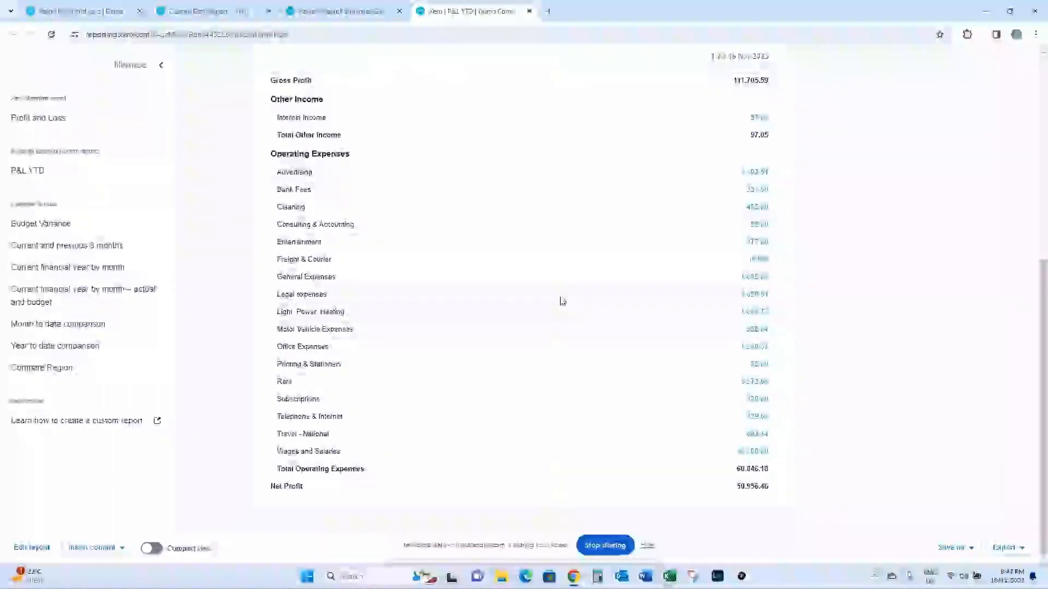
scroll(562, 301, up, 3)
scroll(562, 301, down, 2)
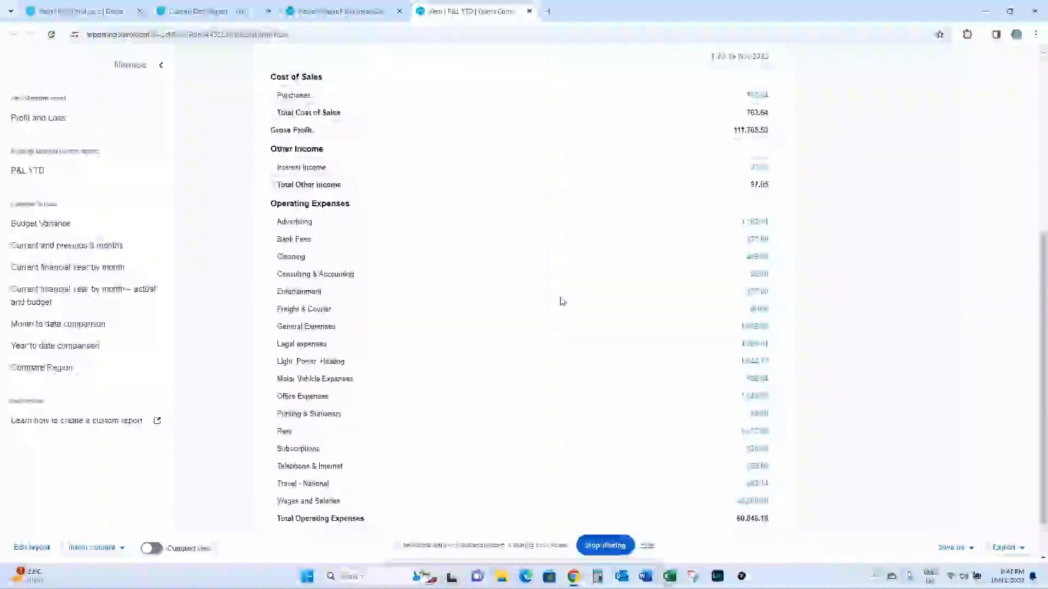
scroll(561, 301, up, 1)
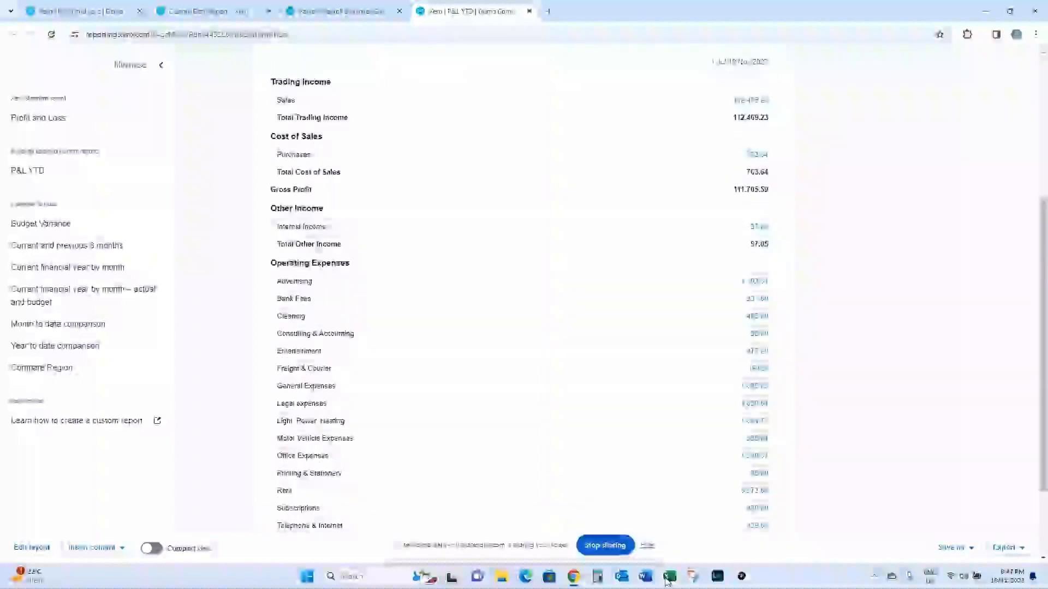
mouse_move(667, 581)
click(687, 533)
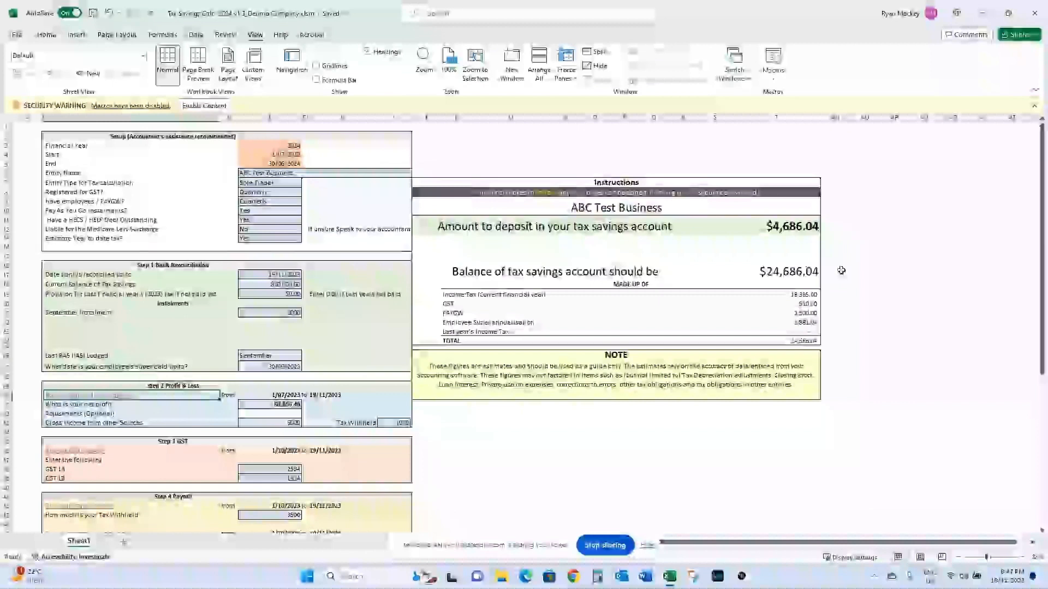
scroll(840, 271, down, 2)
scroll(841, 270, up, 1)
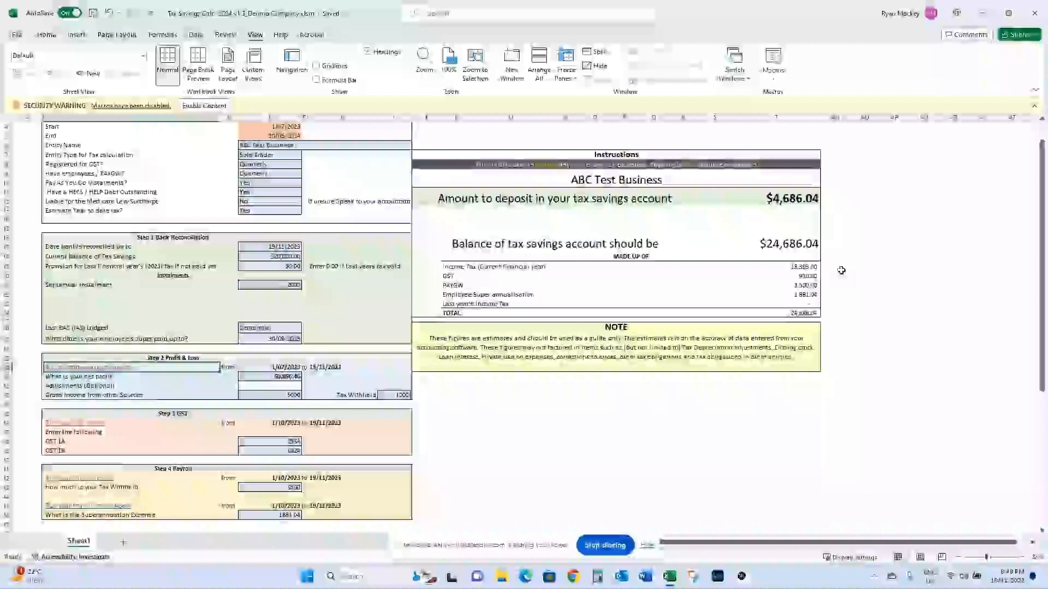
scroll(841, 271, up, 1)
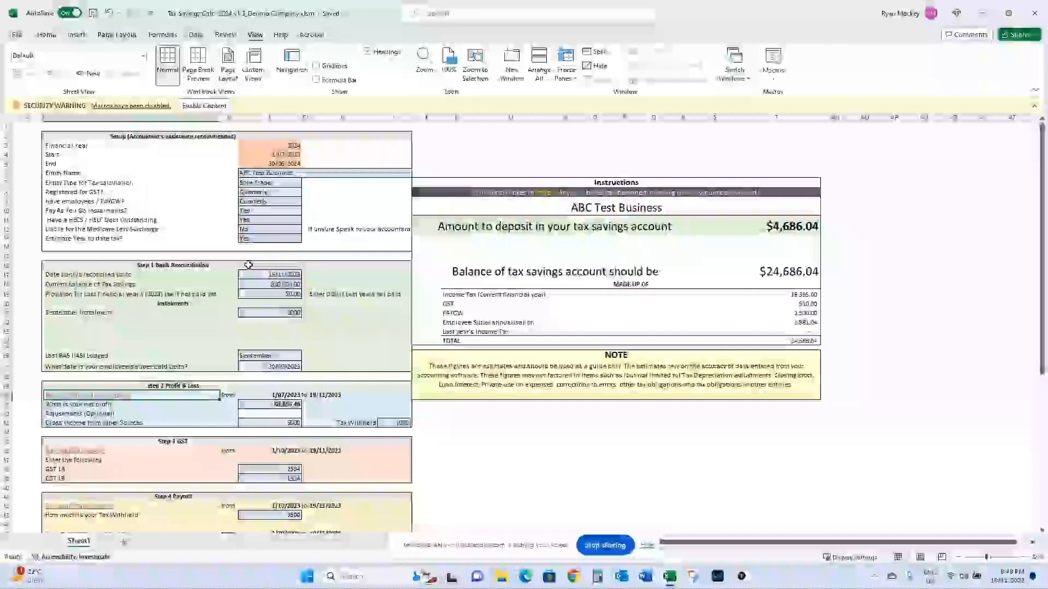
scroll(319, 328, down, 2)
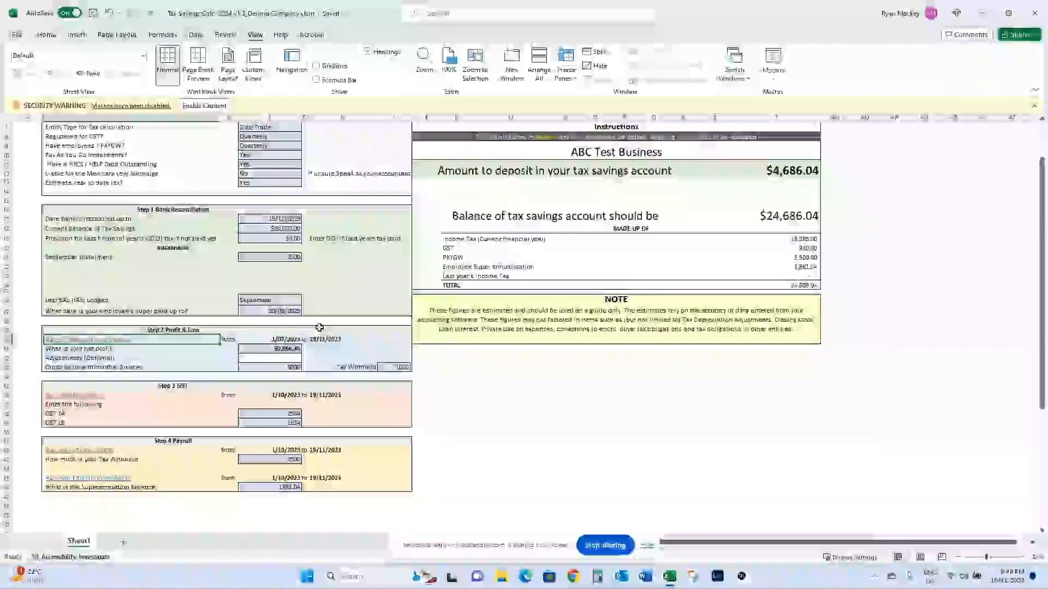
scroll(319, 328, up, 1)
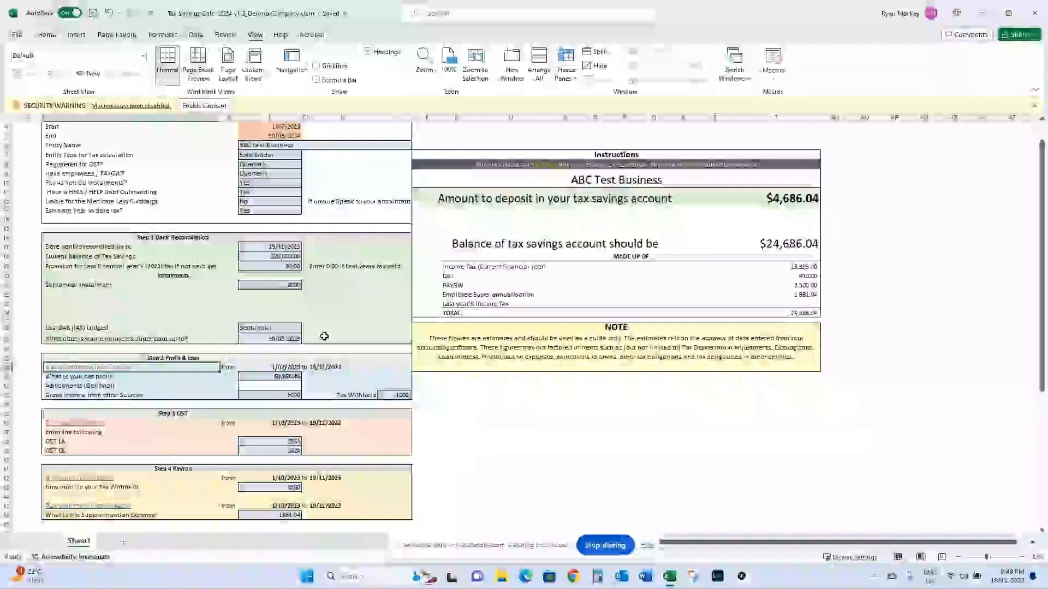
Clear the entered dates, balances, instalments and report figures from the input cells of Steps 1 to 4.
click(290, 248)
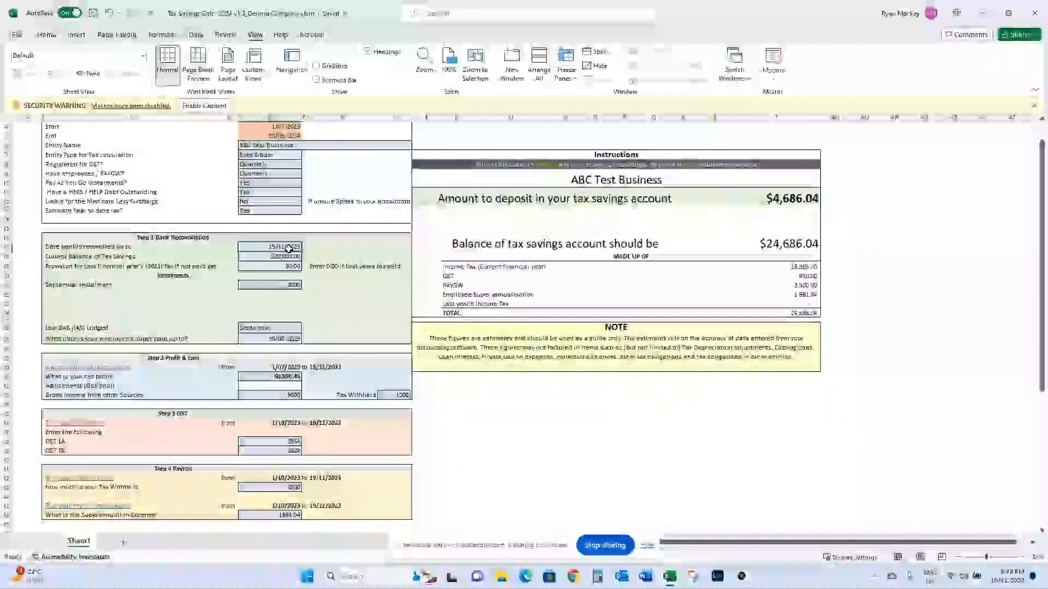
key(Delete)
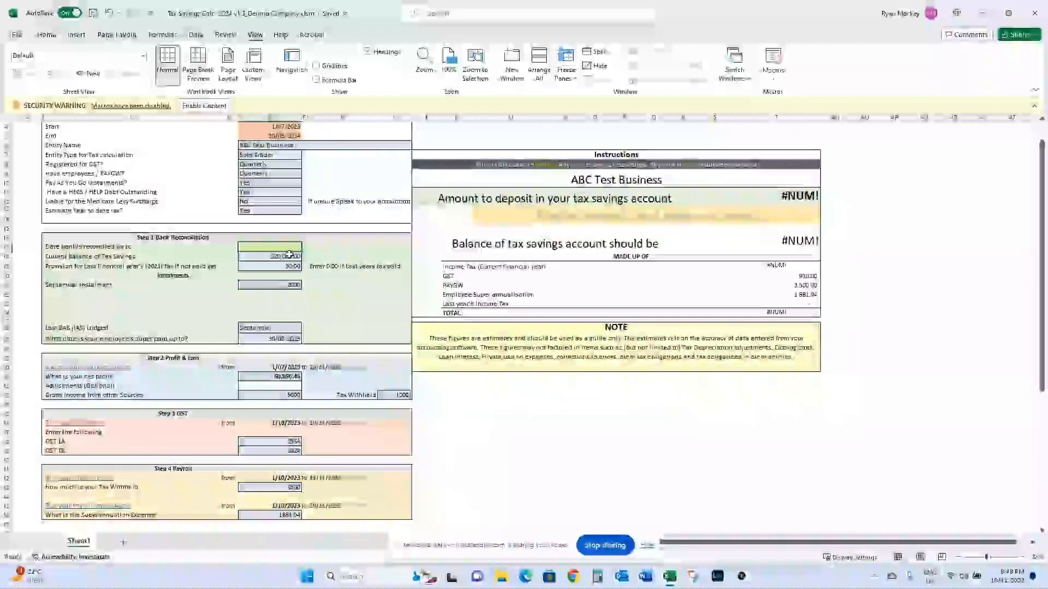
click(290, 254)
key(Delete)
key(Delete)
click(287, 285)
key(Delete)
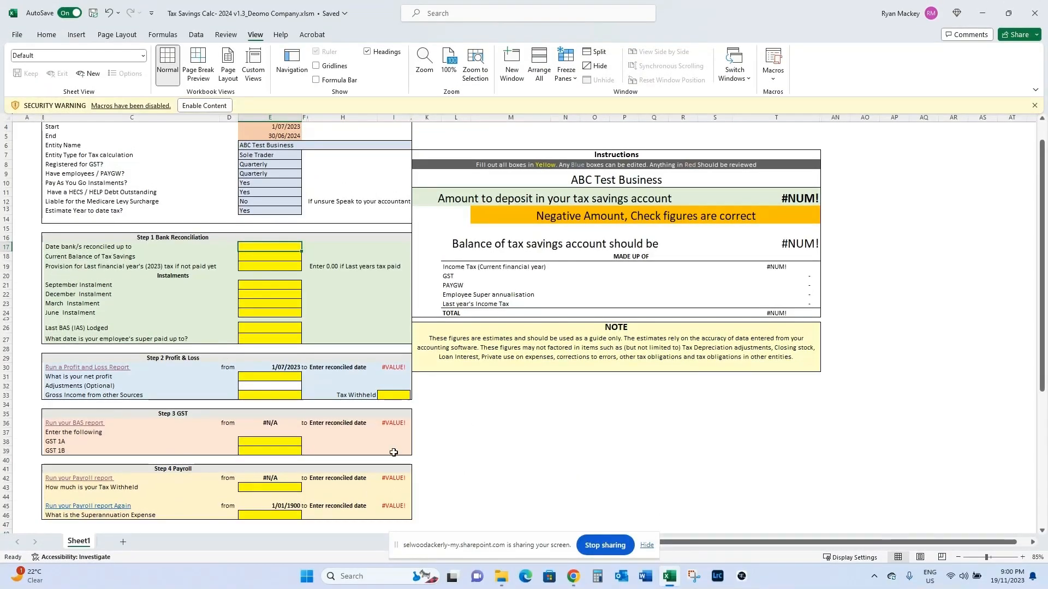
Open the Xero Payroll Employee Summary through the workbook's payroll report link in Step 4.
click(100, 480)
key(Up)
key(Up)
key(Up)
key(Up)
key(Up)
key(Up)
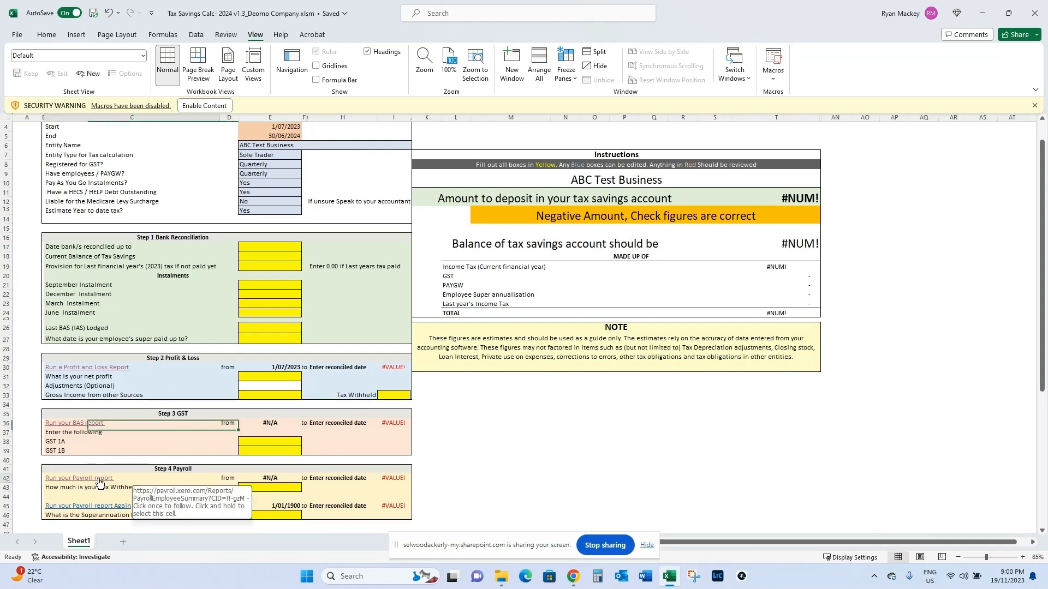
click(100, 480)
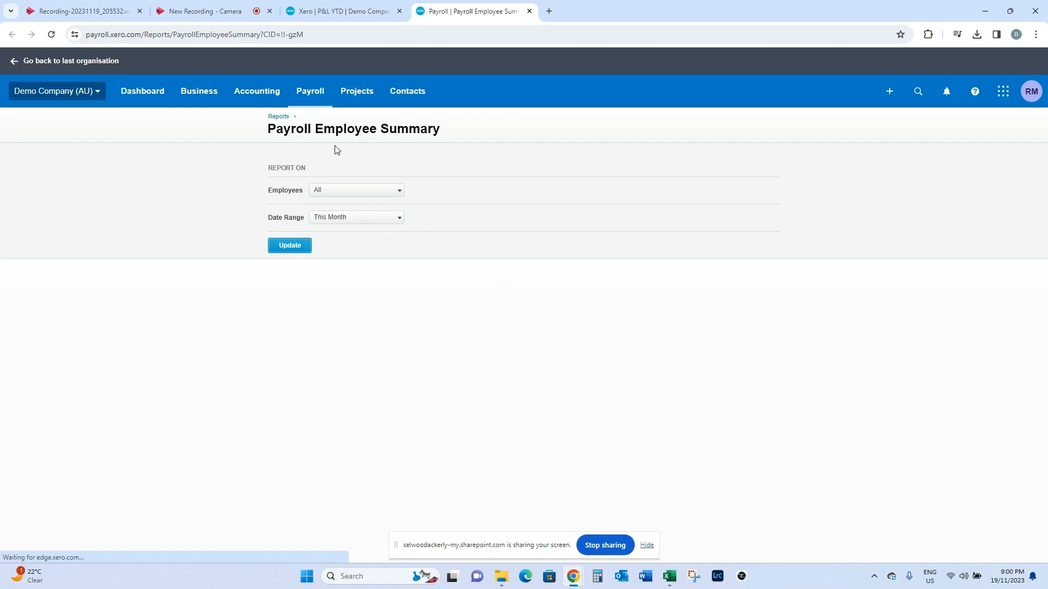
Open Xero's full list of accounting reports and mark Payroll Employee Summary as a favourite.
click(262, 97)
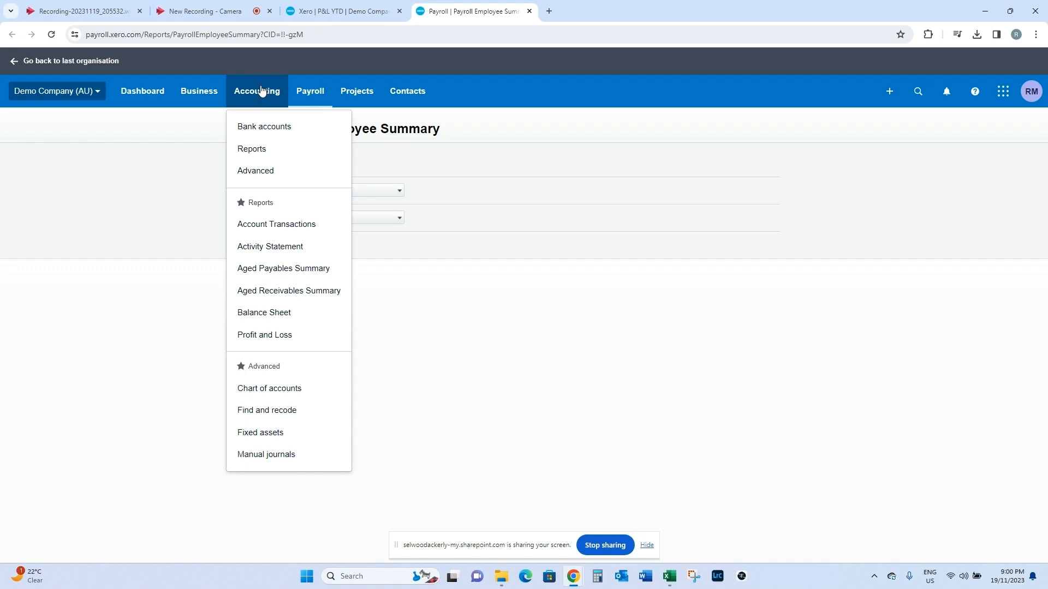
click(264, 149)
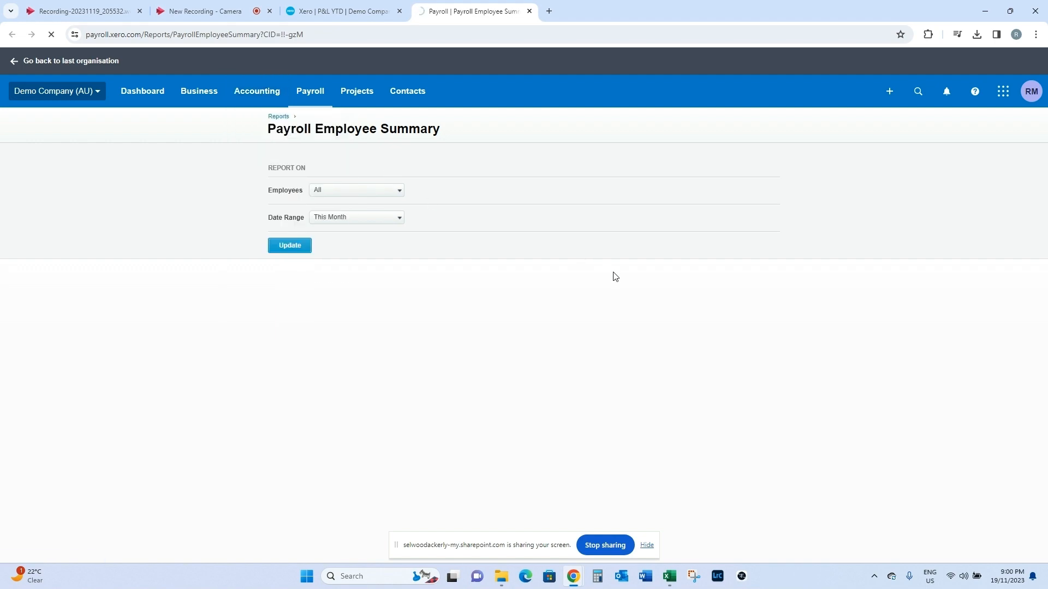
scroll(623, 284, down, 12)
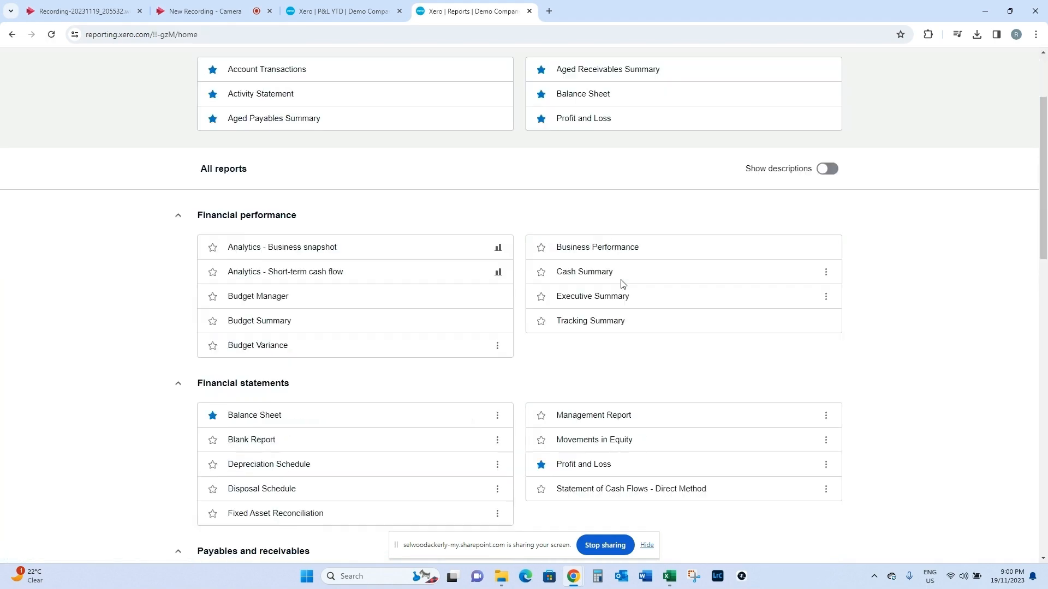
scroll(621, 285, up, 1)
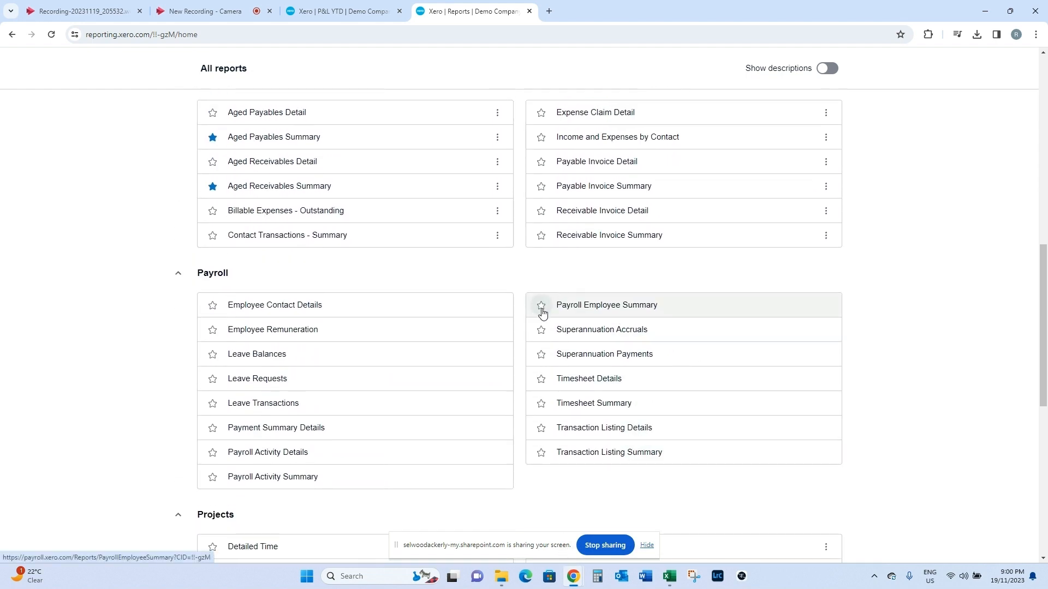
click(543, 306)
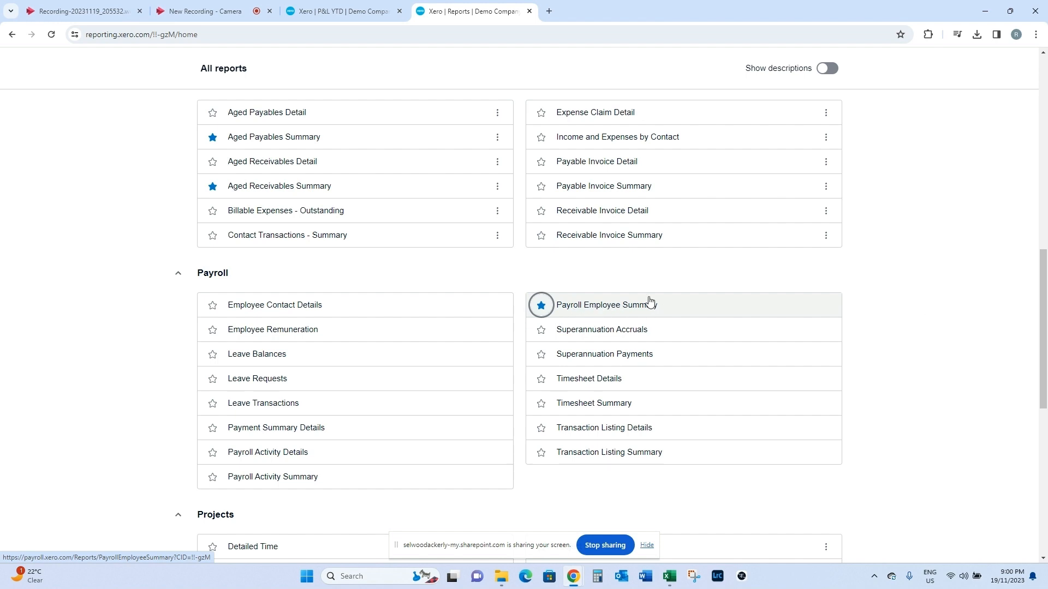
Look through the report groups and check the favourite reports listed for quick access under Accounting.
scroll(642, 275, up, 1)
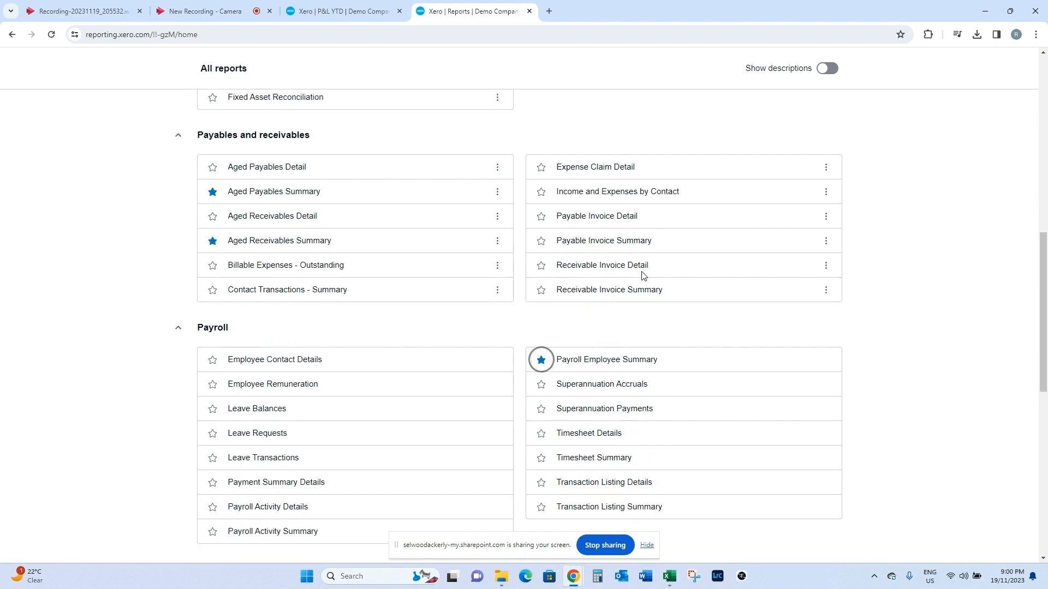
scroll(642, 275, down, 7)
scroll(642, 276, down, 2)
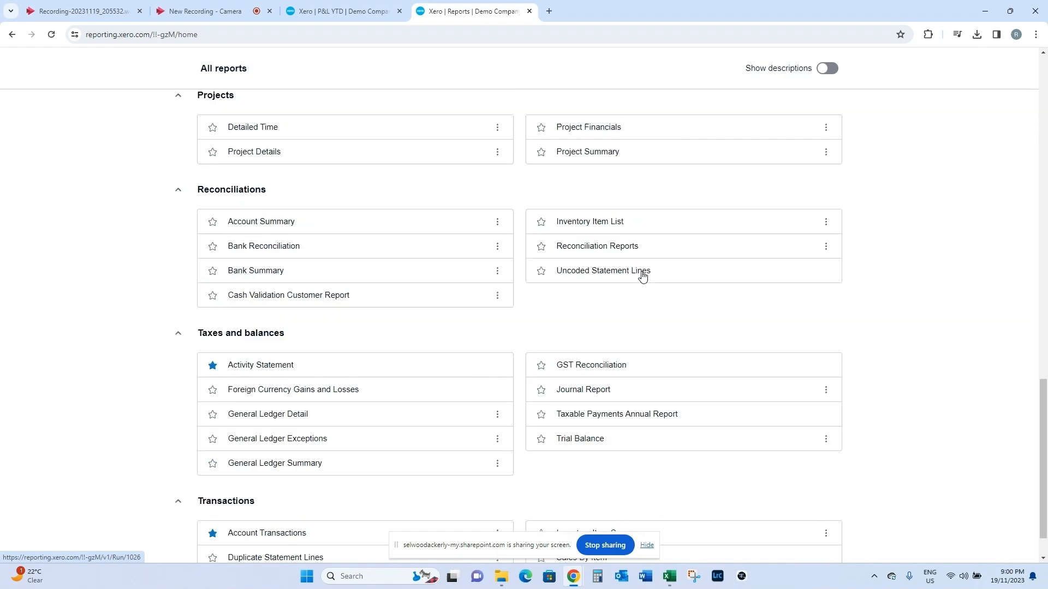
scroll(642, 276, up, 7)
scroll(642, 275, down, 7)
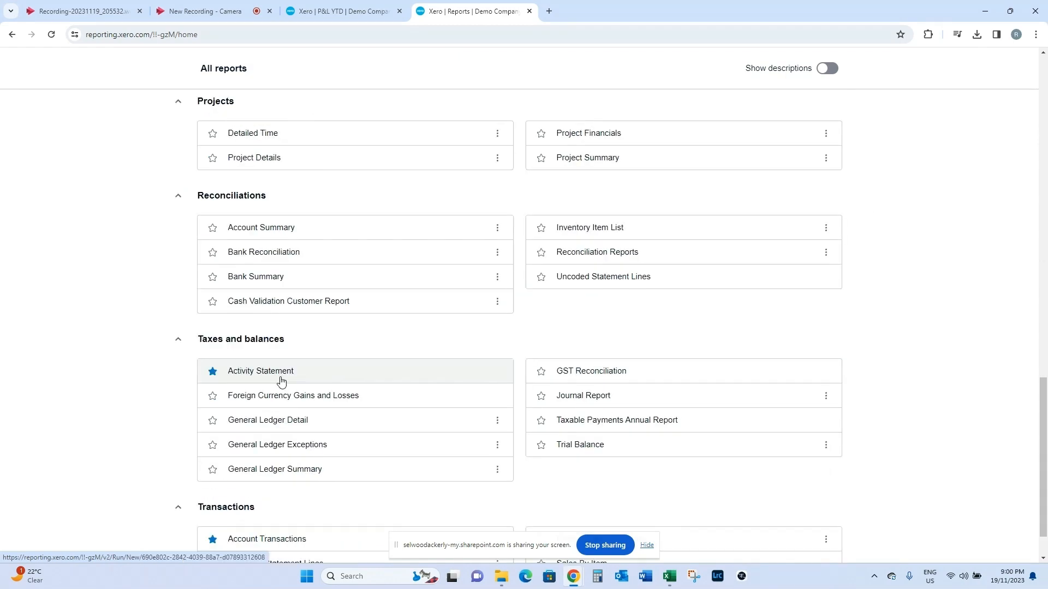
scroll(371, 325, up, 7)
scroll(370, 325, up, 12)
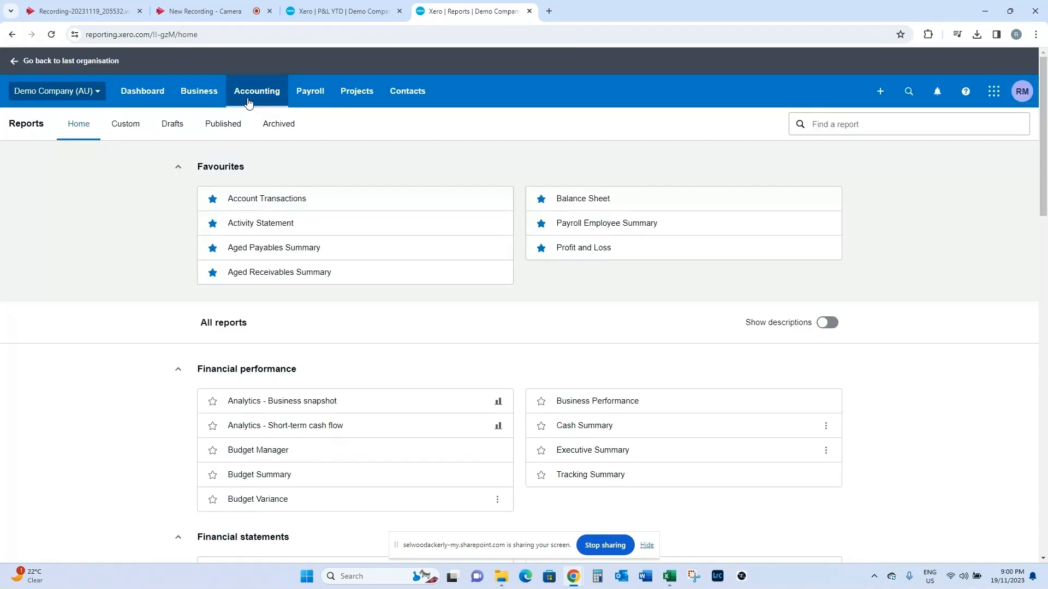
click(248, 102)
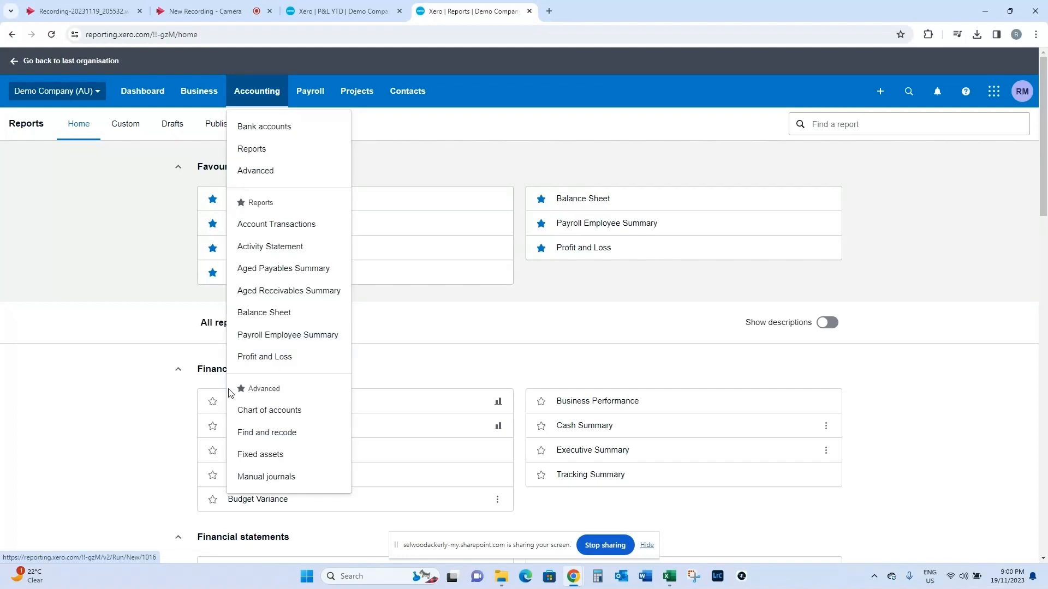
scroll(130, 390, down, 4)
scroll(139, 371, up, 1)
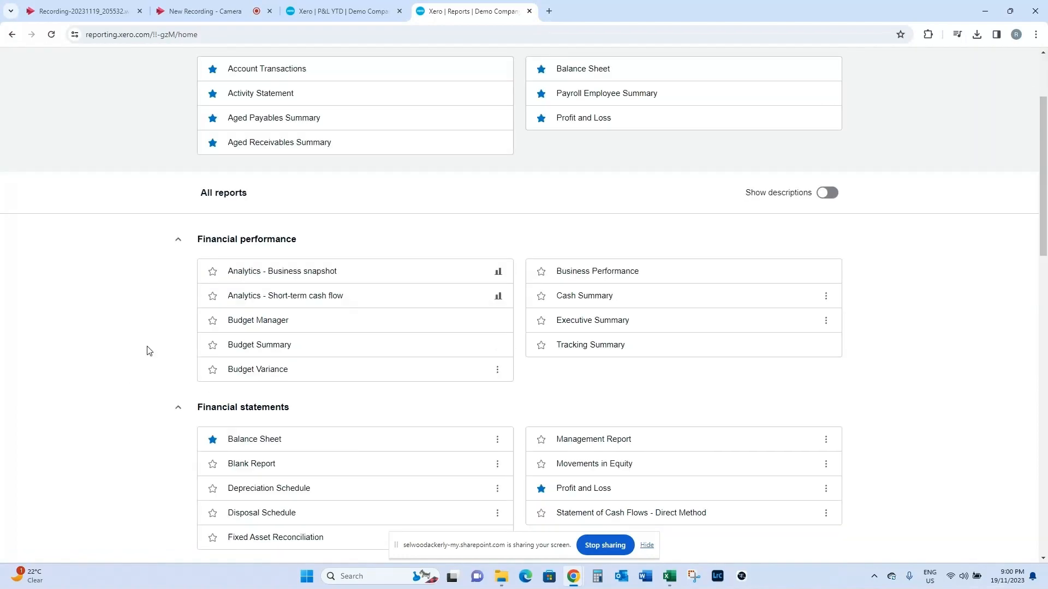
Remove the Activity Statement report under Taxes and balances from the favourites and add it back.
scroll(148, 351, down, 15)
scroll(229, 426, down, 2)
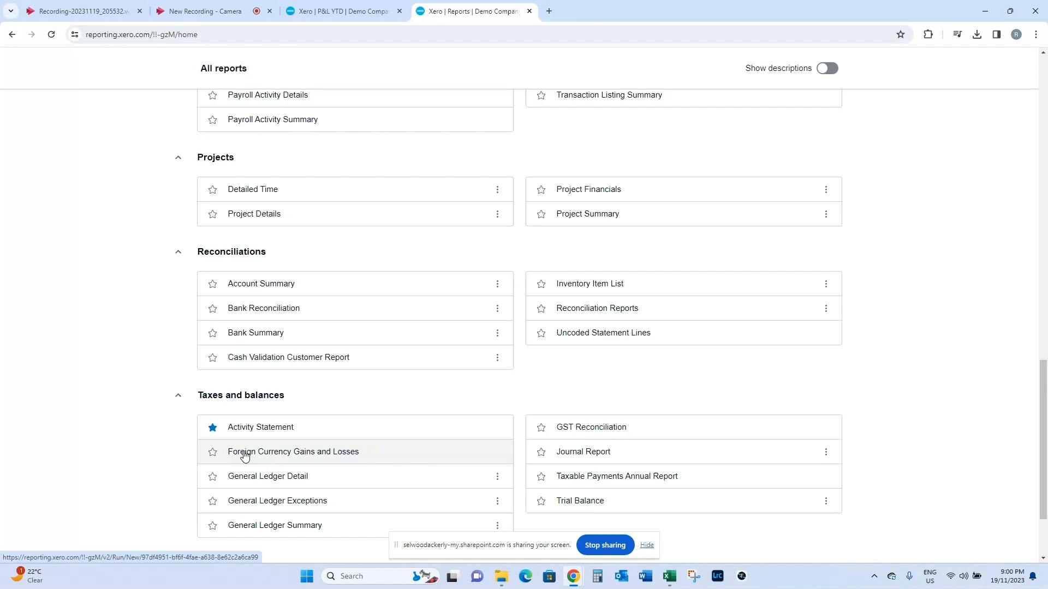
click(214, 429)
click(213, 429)
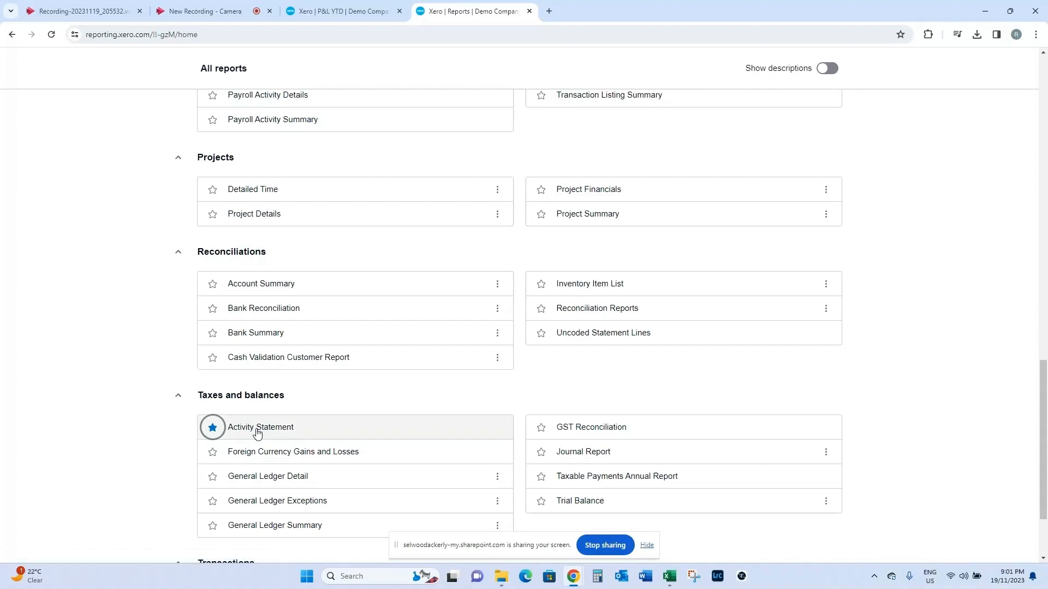
Review which reports are starred across the report groups and which favourites are offered under Accounting.
scroll(355, 413, up, 9)
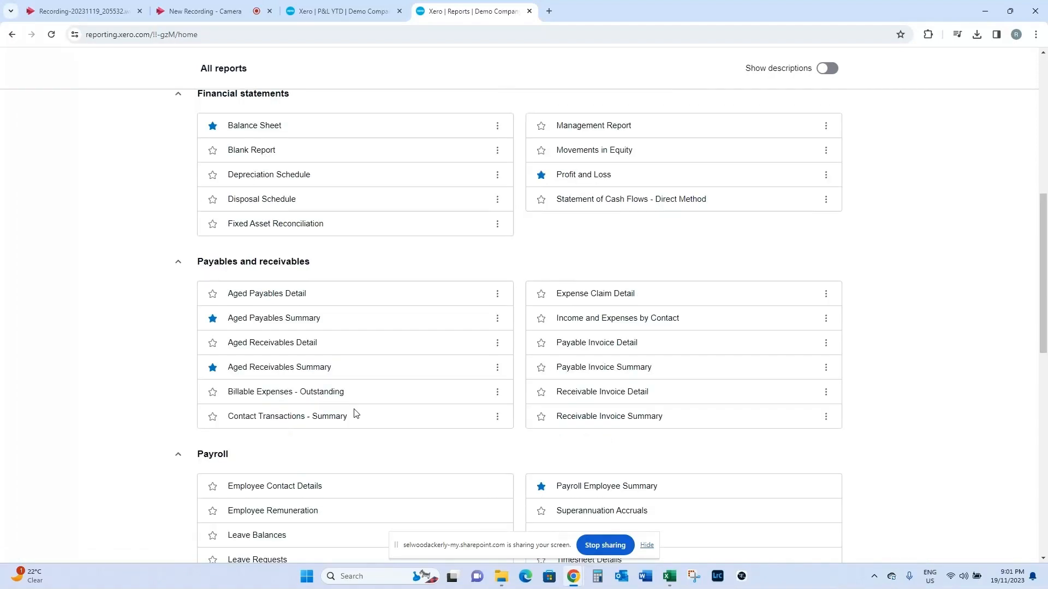
scroll(355, 413, down, 9)
scroll(354, 413, up, 9)
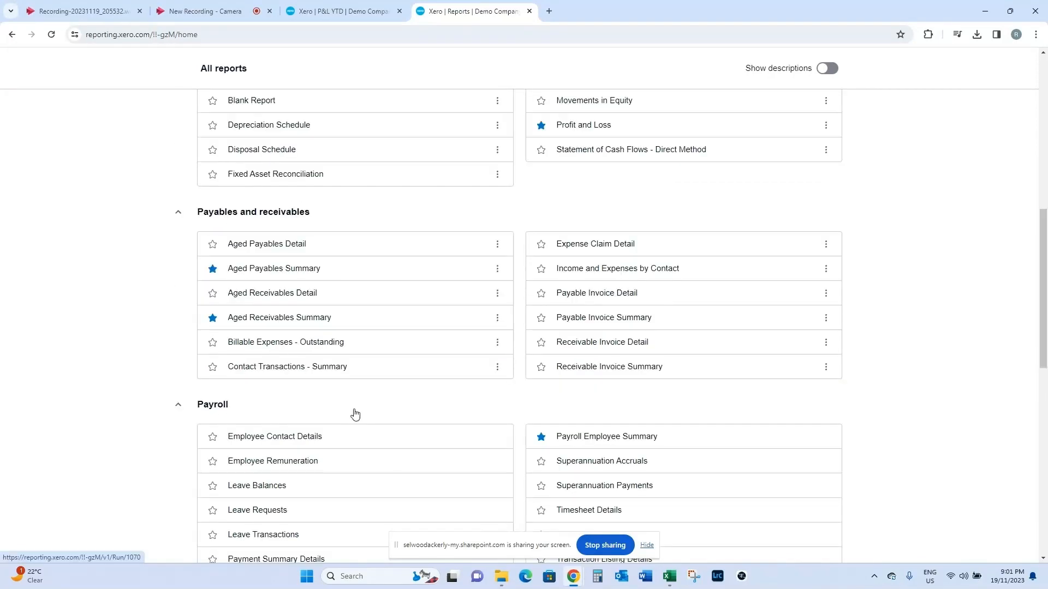
scroll(356, 413, down, 5)
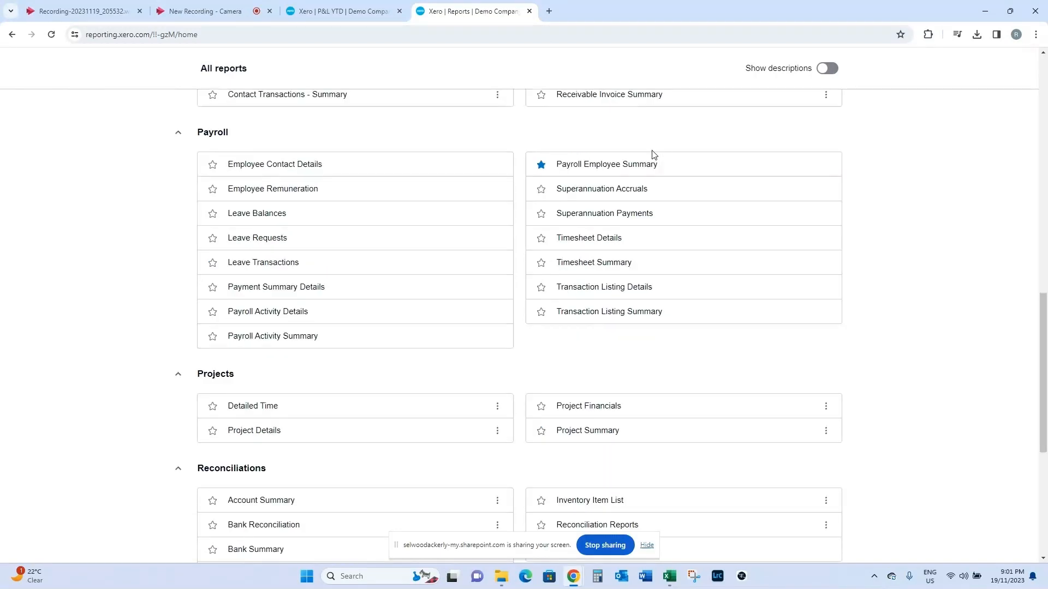
scroll(650, 245, up, 5)
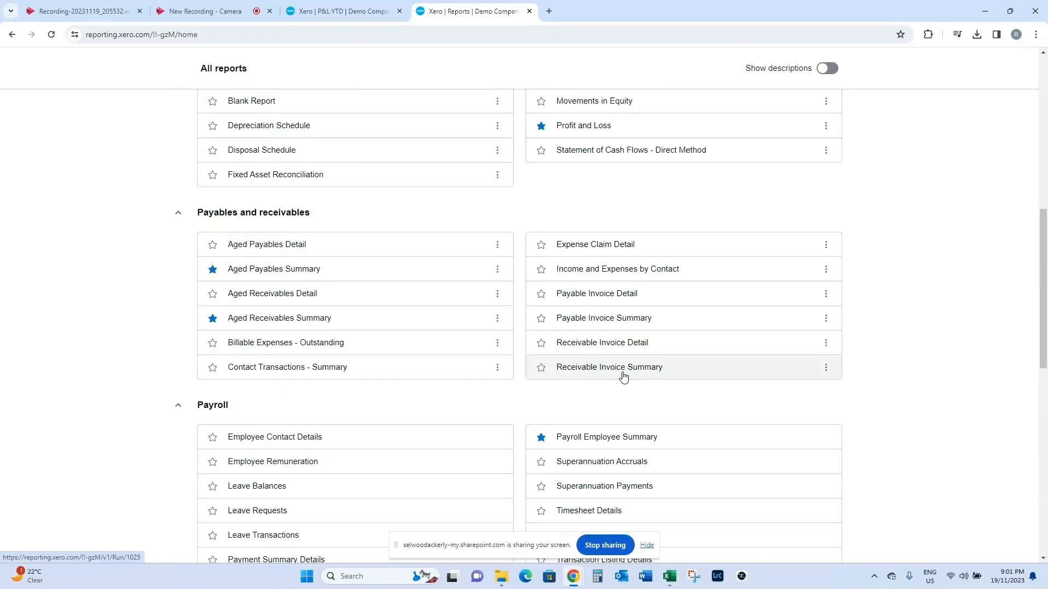
scroll(326, 58, up, 15)
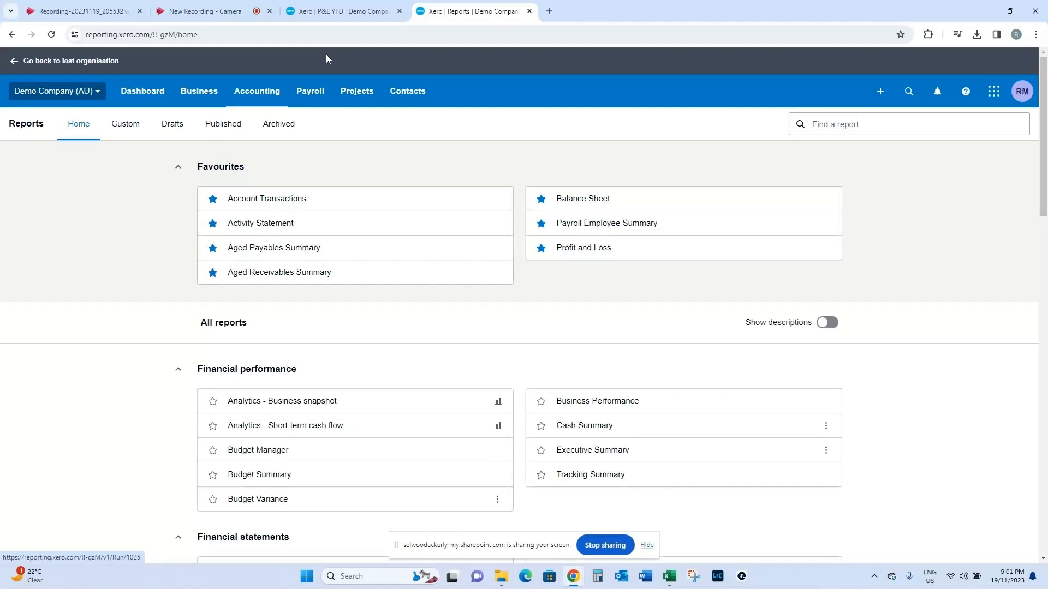
click(270, 95)
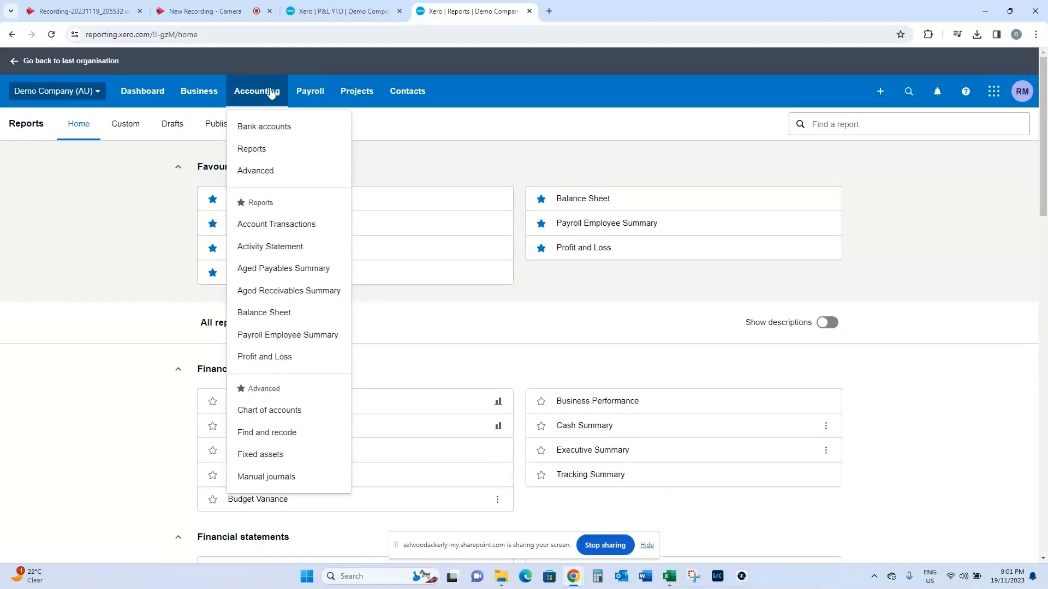
Reopen the Xero reports list and open the Payroll Employee Summary report from the Payroll group.
click(297, 152)
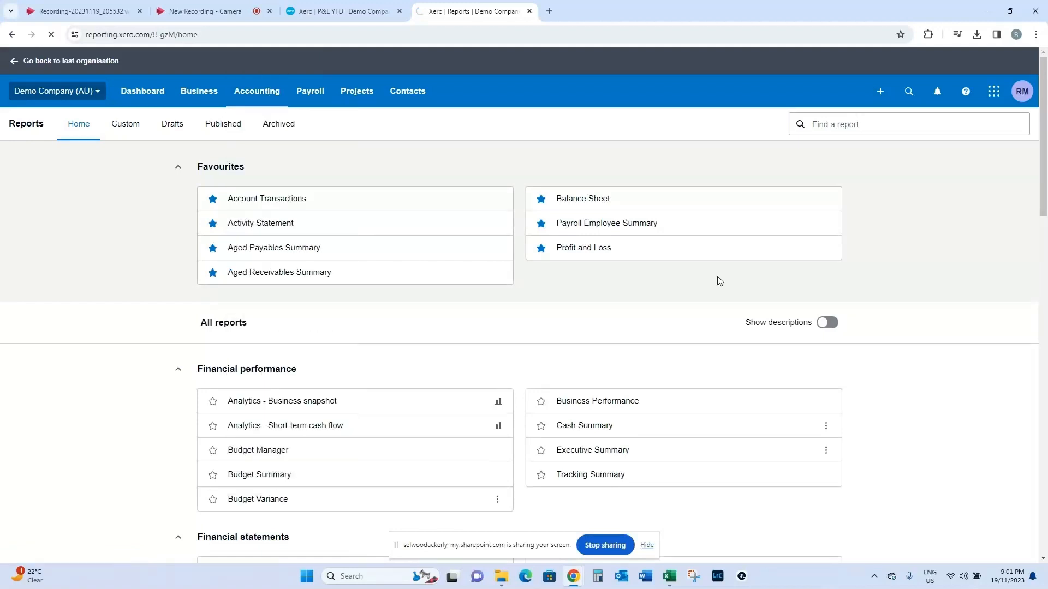
click(565, 252)
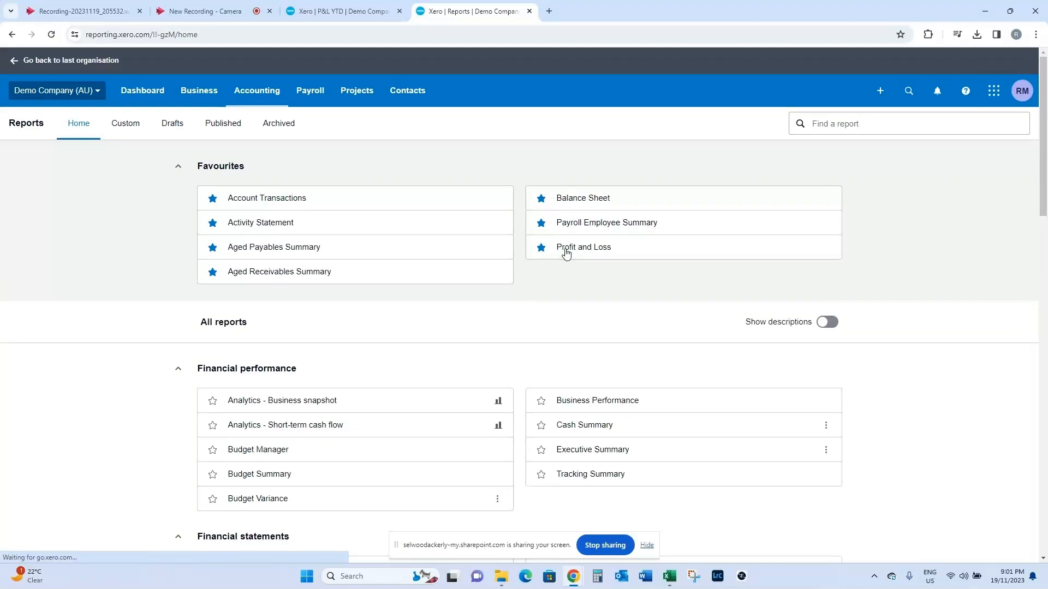
scroll(565, 253, down, 10)
scroll(491, 218, down, 2)
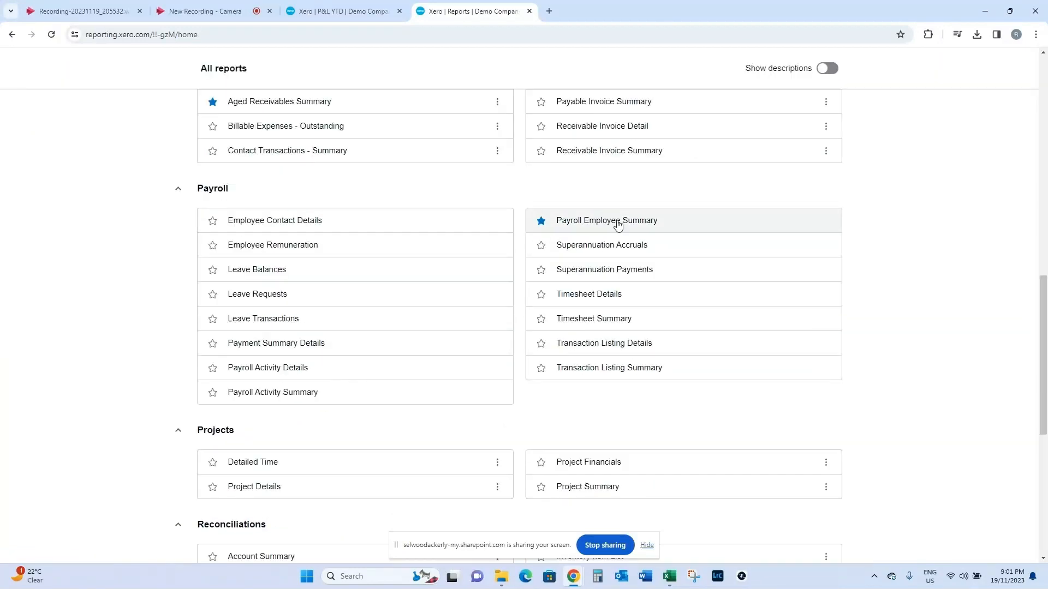
click(644, 221)
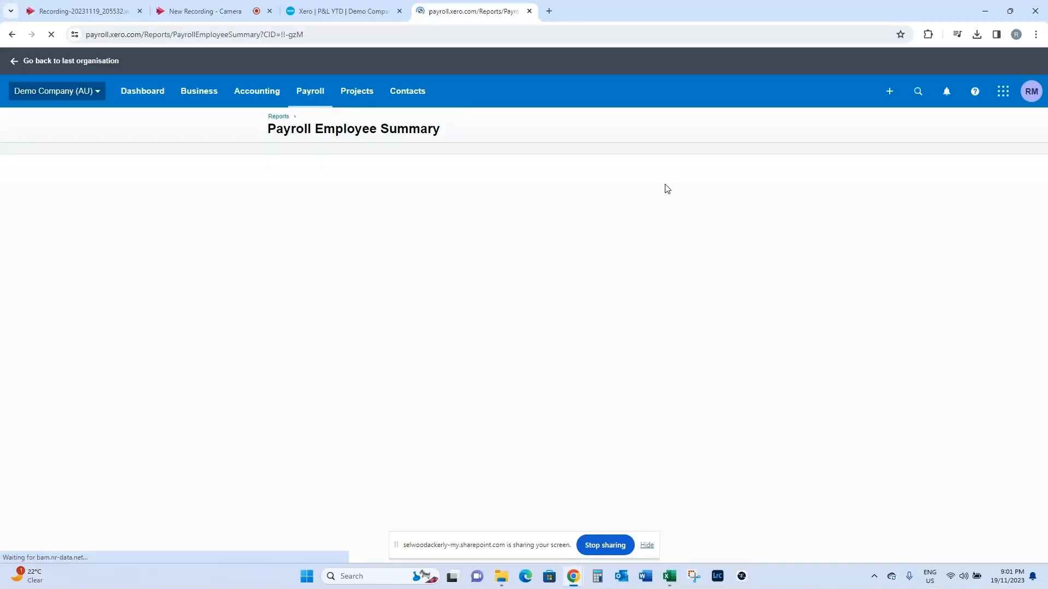